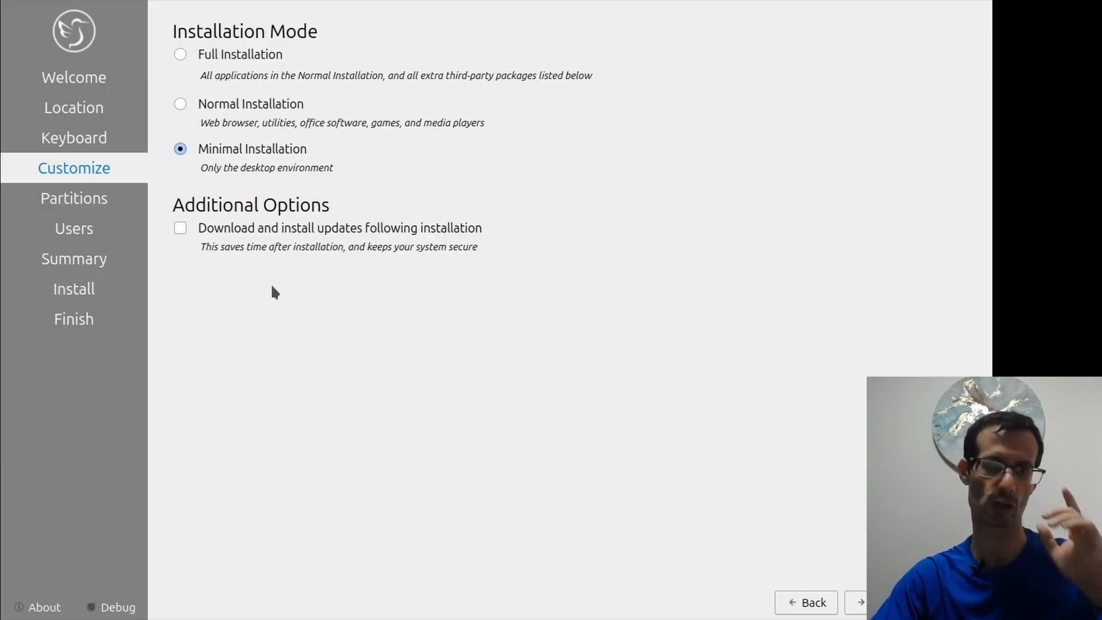
Enable downloading and installing updates following installation, and choose manual partitioning for the disk
{"action": "left_click", "coordinate": [181, 229]}
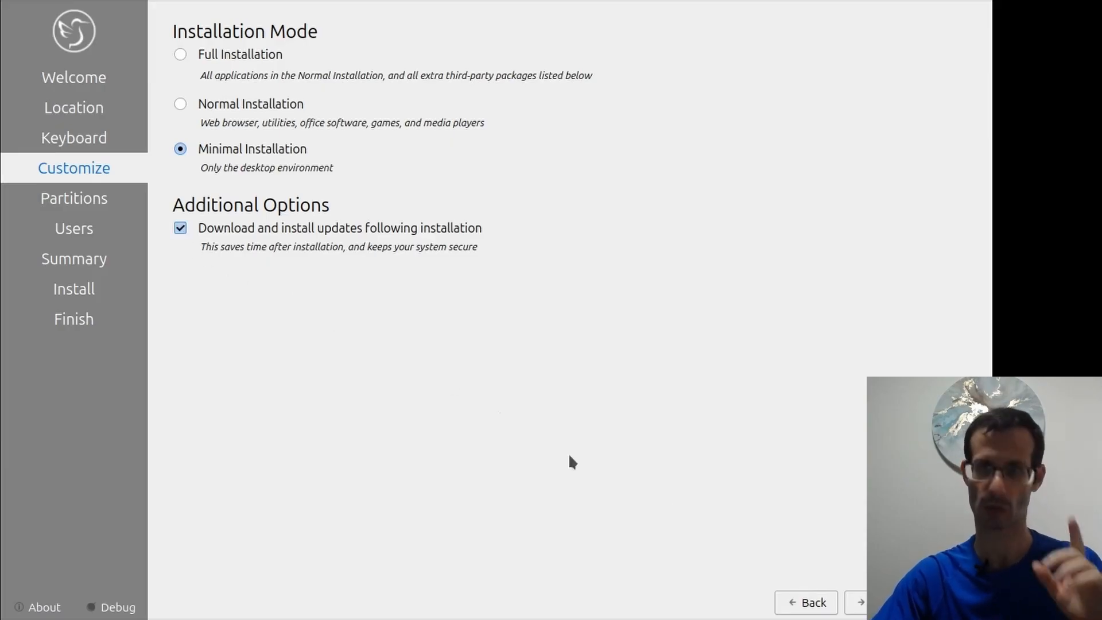
{"action": "left_click", "coordinate": [859, 603]}
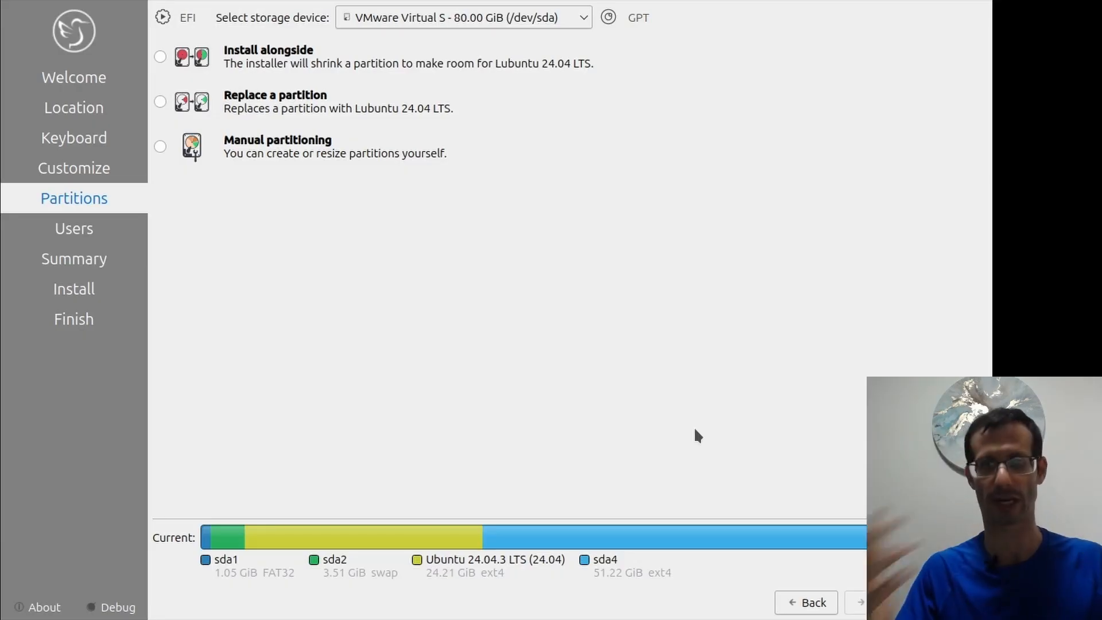
{"action": "left_click", "coordinate": [160, 147]}
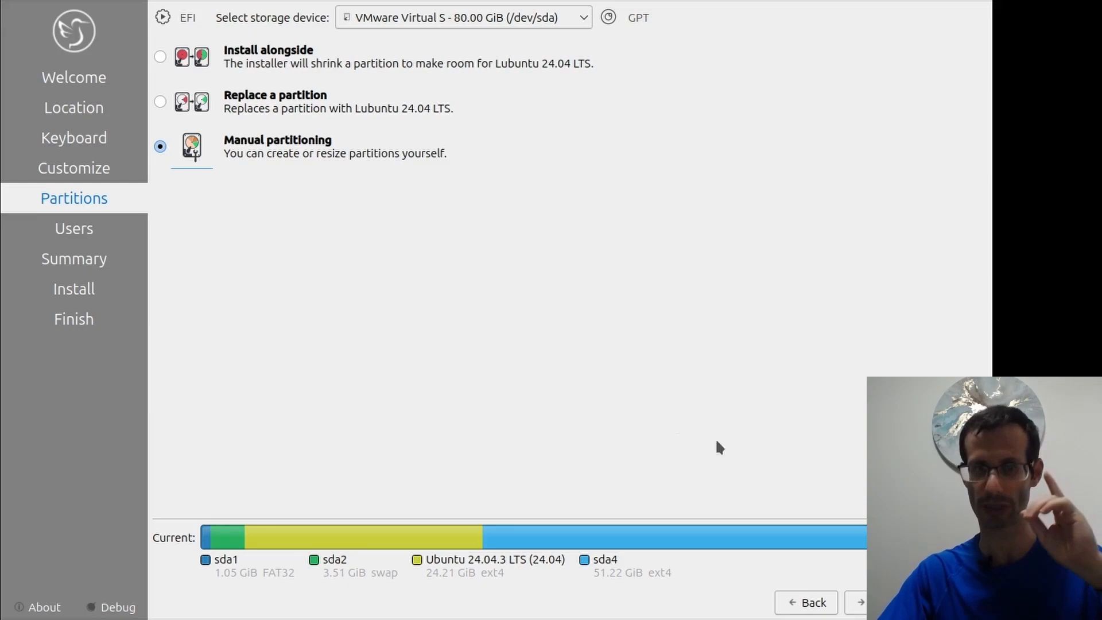
{"action": "left_click", "coordinate": [876, 603]}
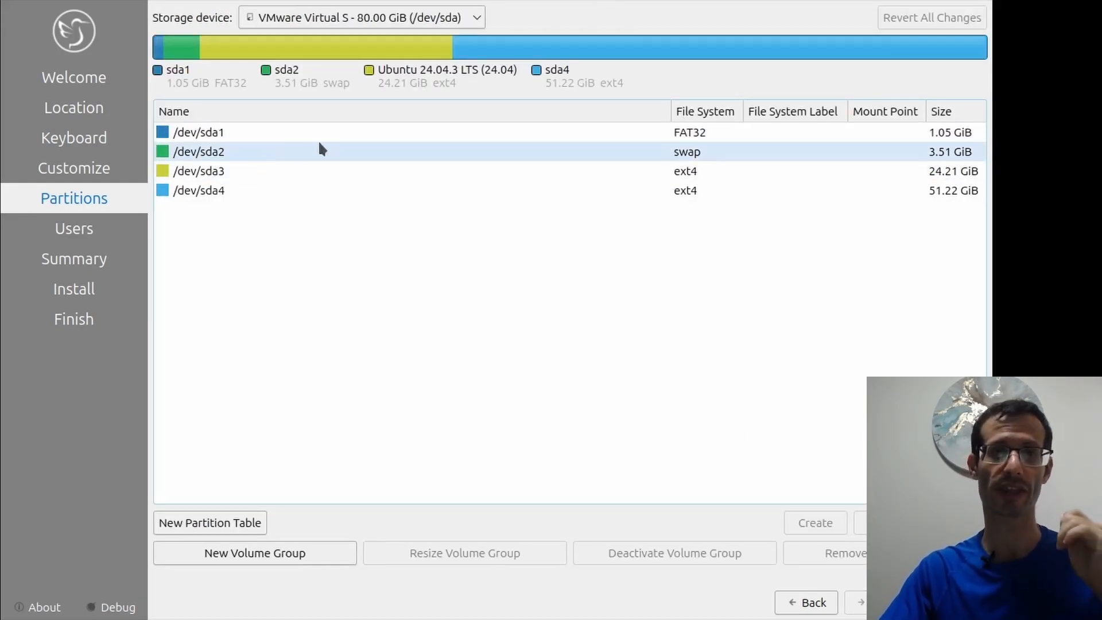
Examine the existing partitions sda1 to sda4, including their file systems and sizes
{"action": "left_click", "coordinate": [488, 134]}
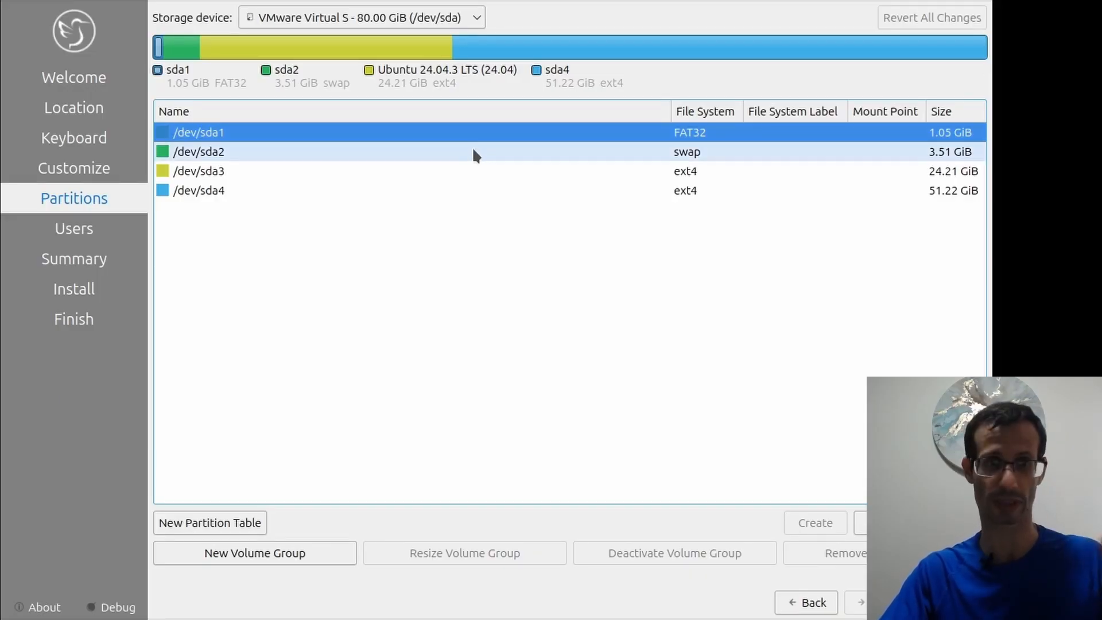
{"action": "left_click", "coordinate": [482, 154]}
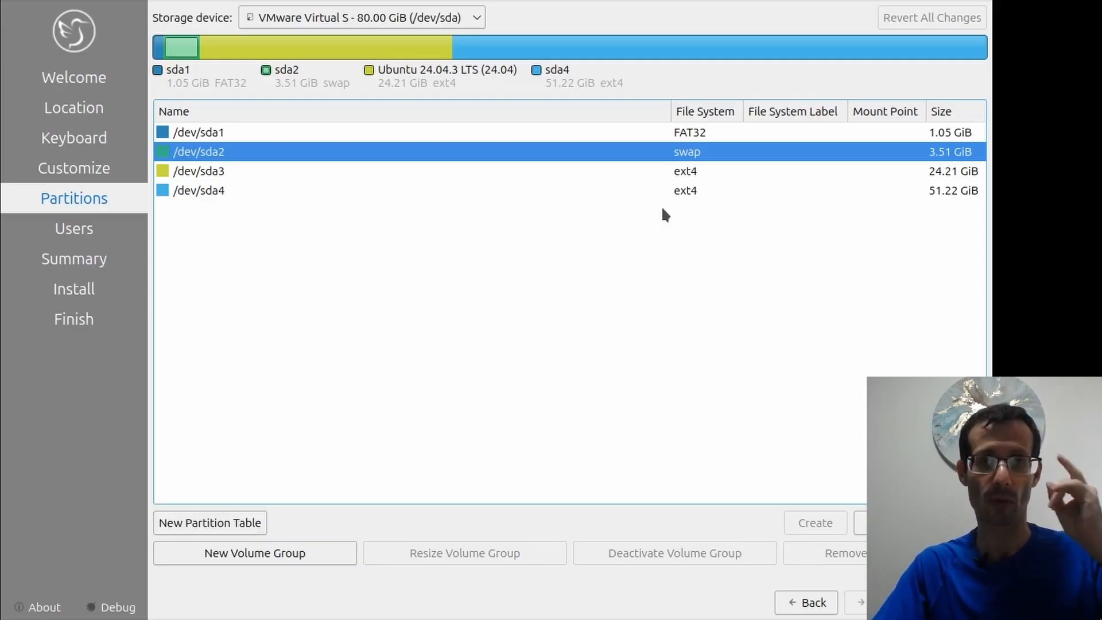
{"action": "left_click", "coordinate": [696, 173]}
{"action": "left_click", "coordinate": [683, 193]}
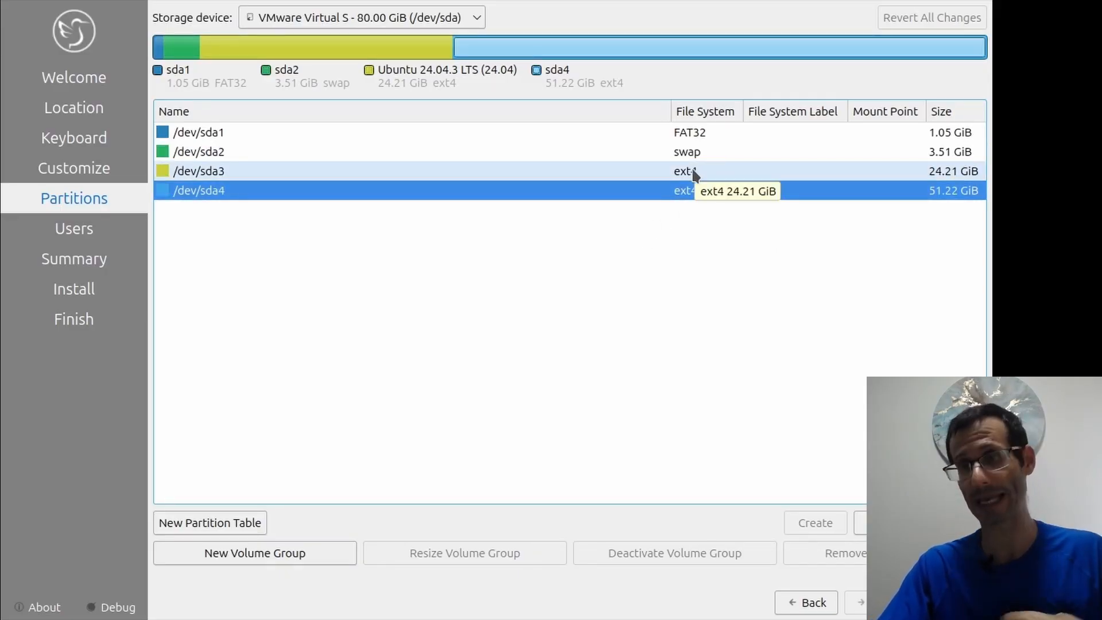
{"action": "left_click", "coordinate": [692, 173]}
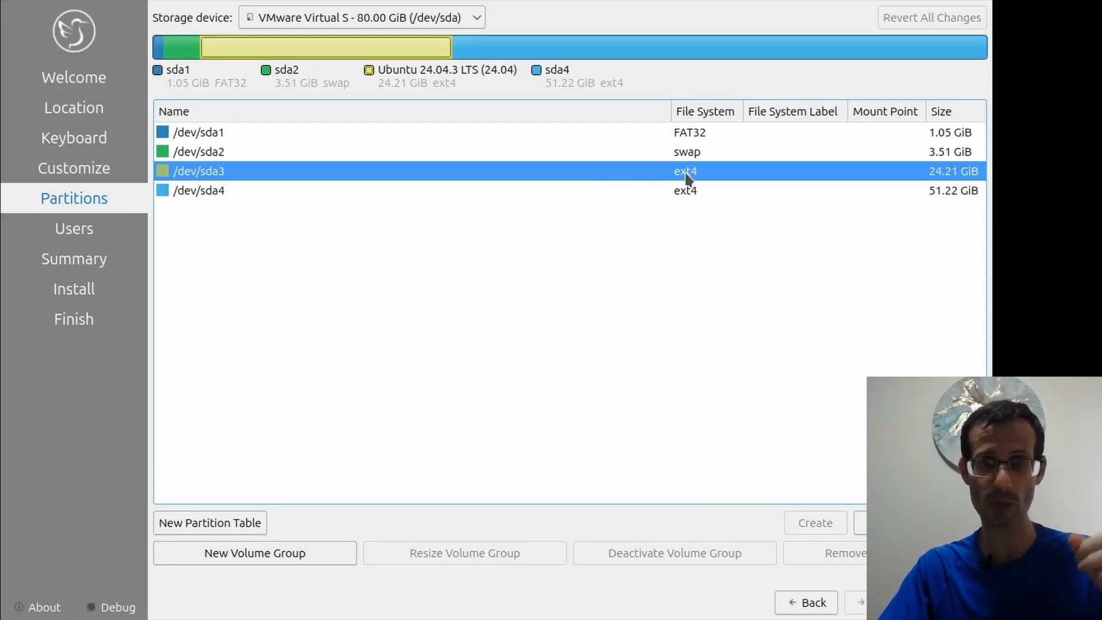
{"action": "left_click", "coordinate": [227, 194]}
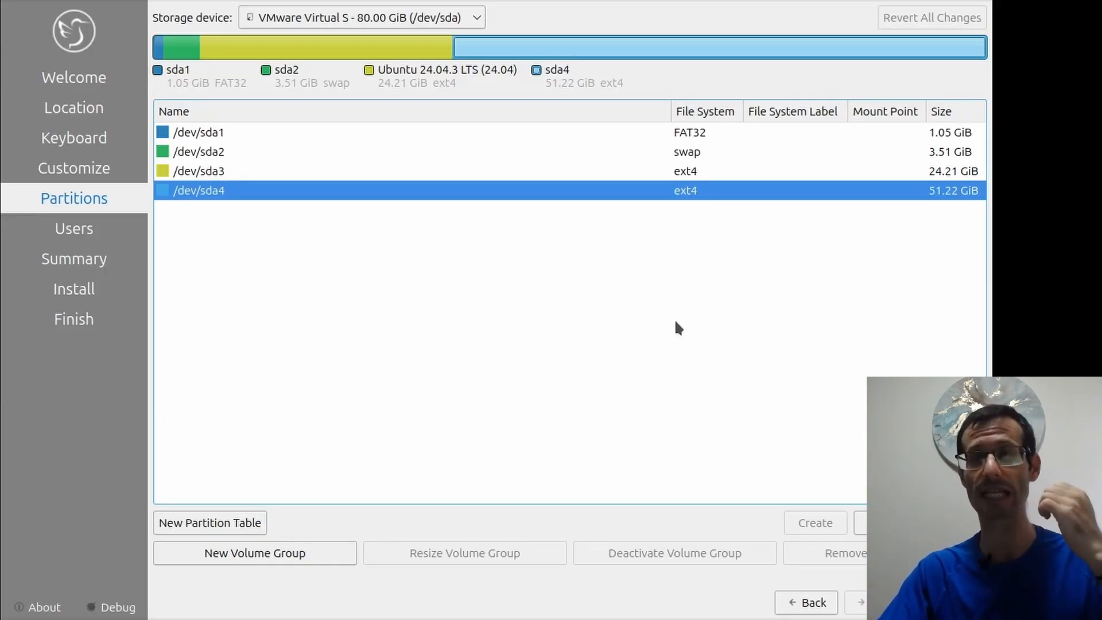
Assign the mount point /boot/efi to the FAT32 partition /dev/sda1, keeping its content
{"action": "left_click", "coordinate": [283, 135]}
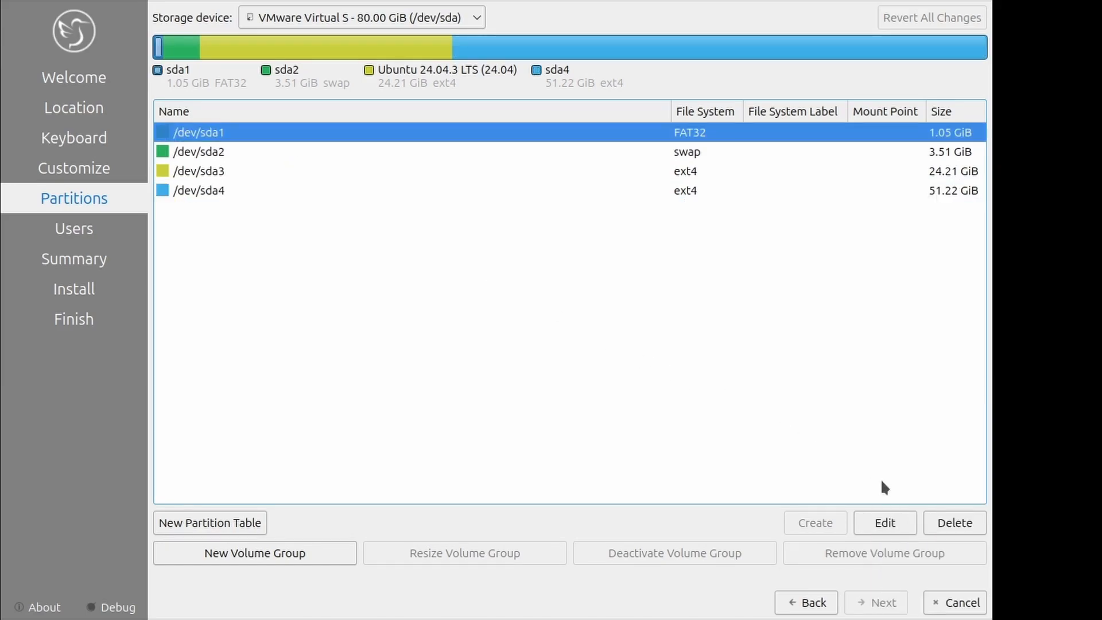
{"action": "left_click", "coordinate": [885, 524]}
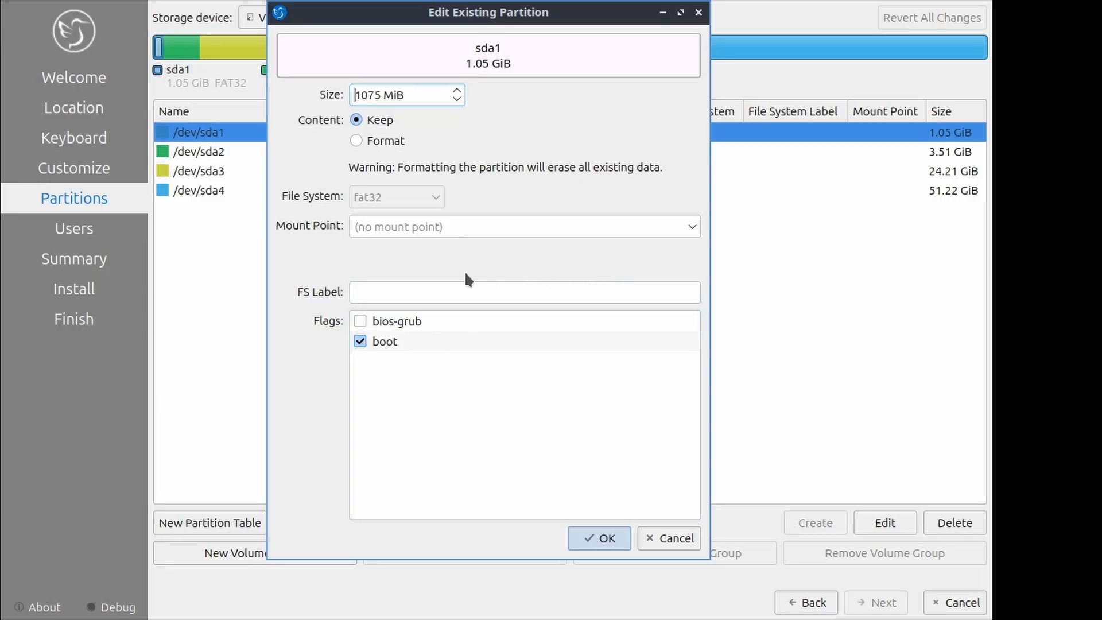
{"action": "left_click", "coordinate": [690, 228]}
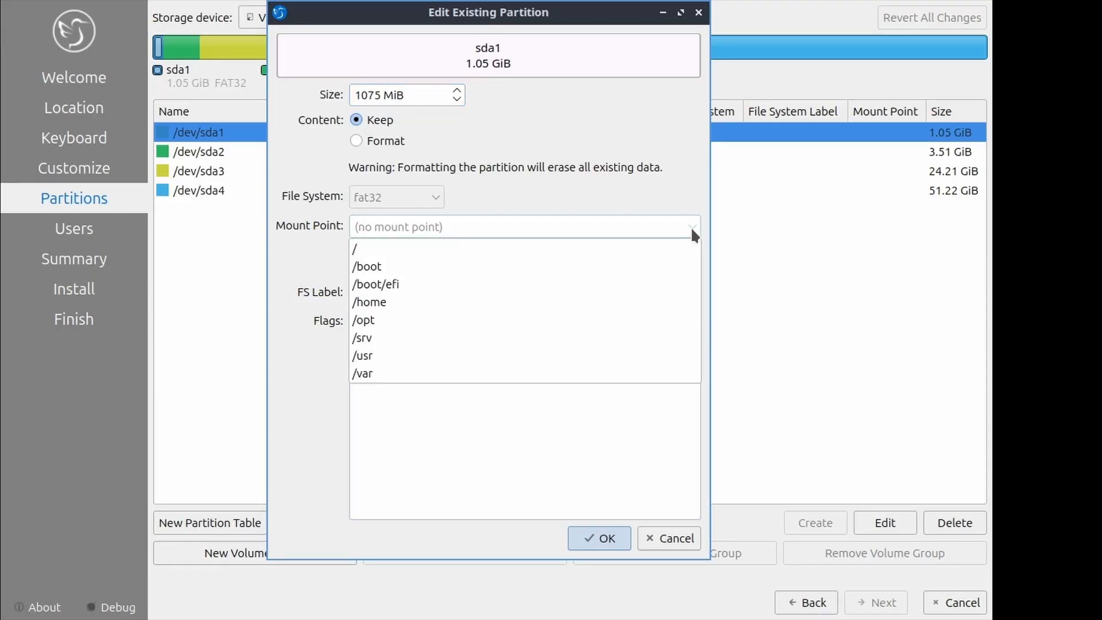
{"action": "left_click", "coordinate": [693, 226]}
{"action": "left_click", "coordinate": [693, 226]}
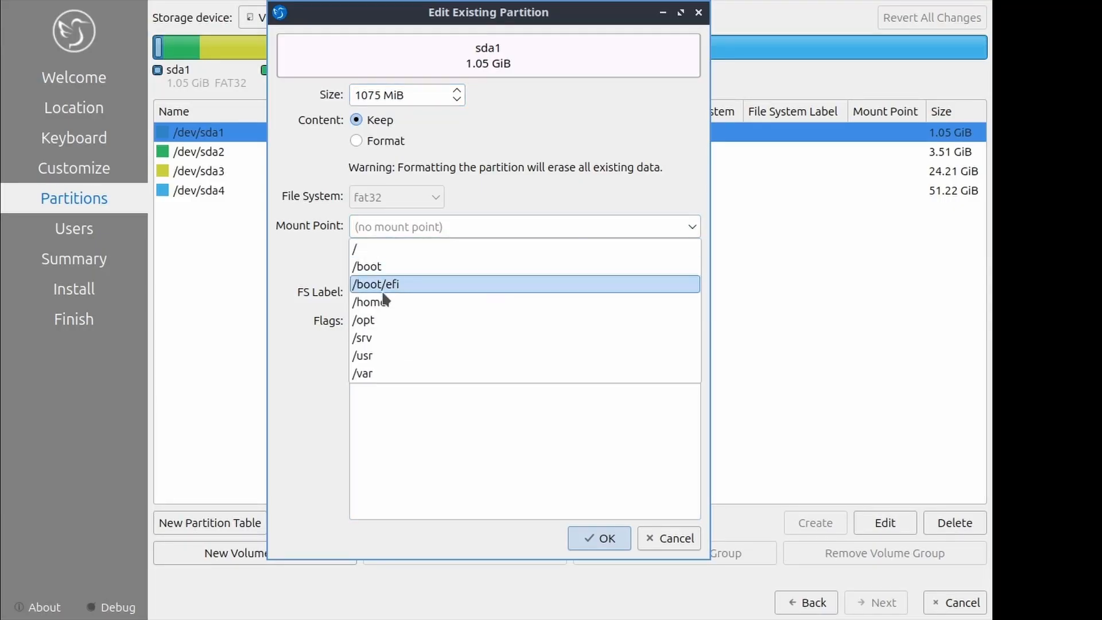
{"action": "left_click", "coordinate": [405, 284]}
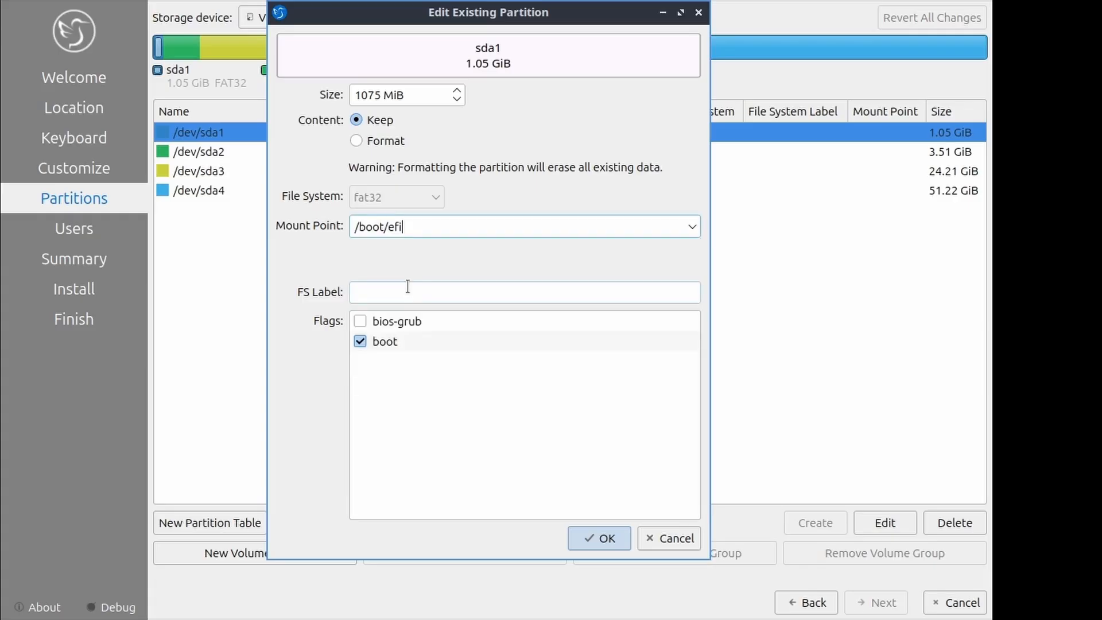
{"action": "left_click", "coordinate": [597, 545]}
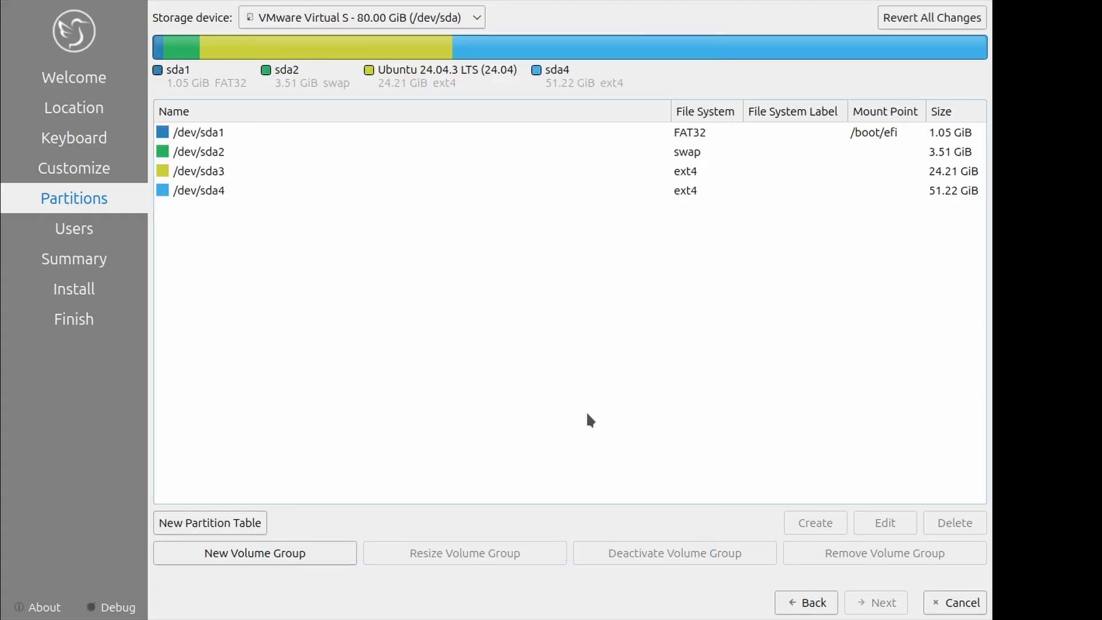
Set the partition /dev/sda3 to be formatted as ext4 and mounted at /
{"action": "left_click", "coordinate": [221, 154]}
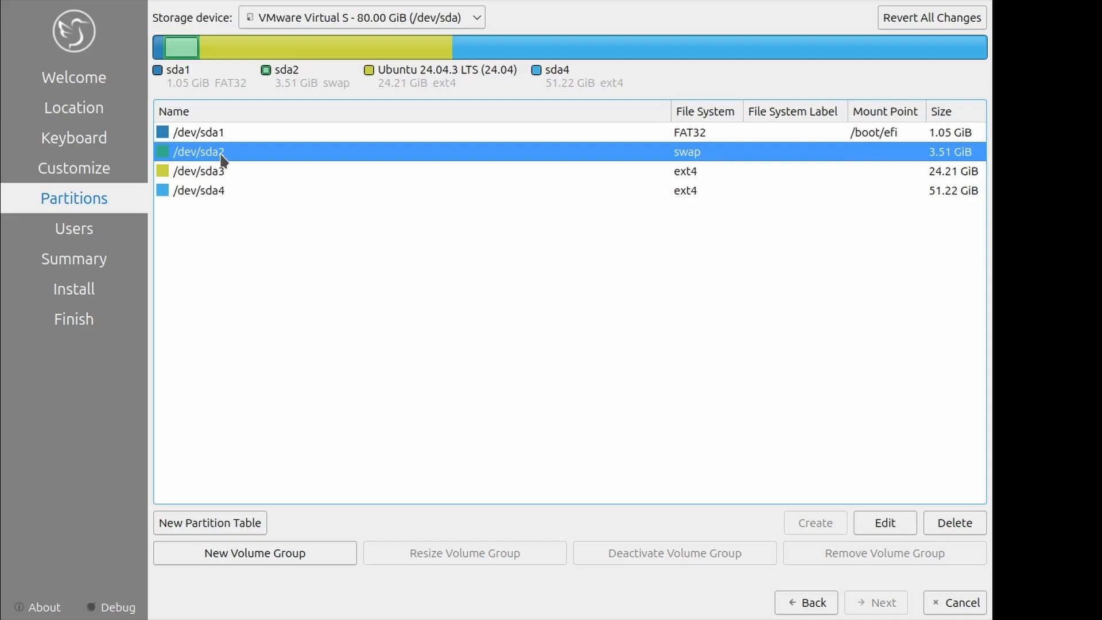
{"action": "left_click", "coordinate": [213, 179]}
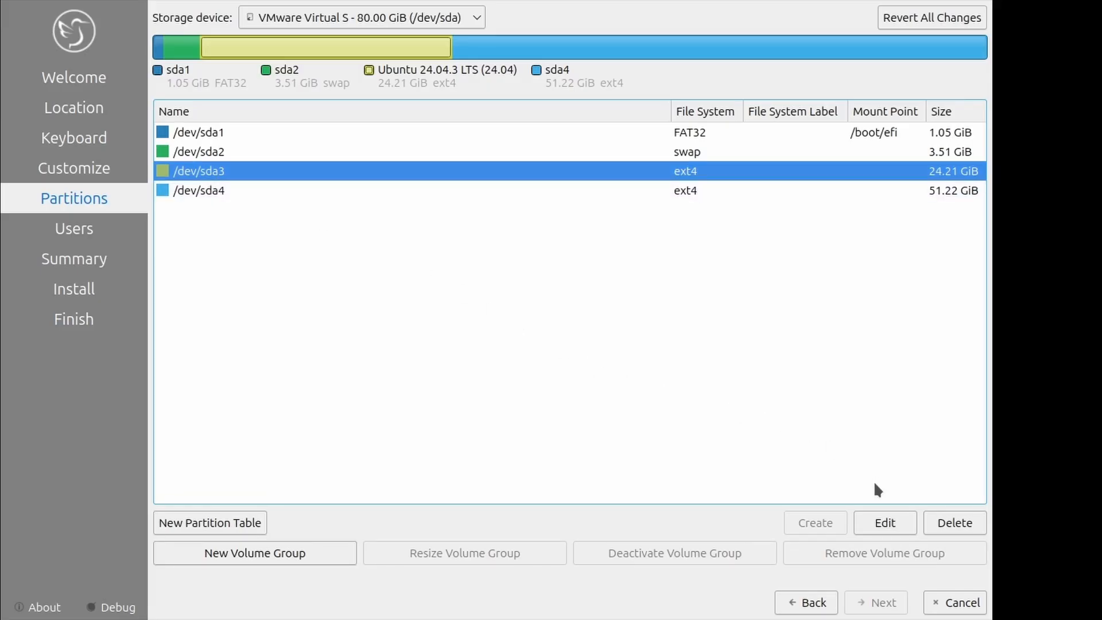
{"action": "left_click", "coordinate": [881, 522]}
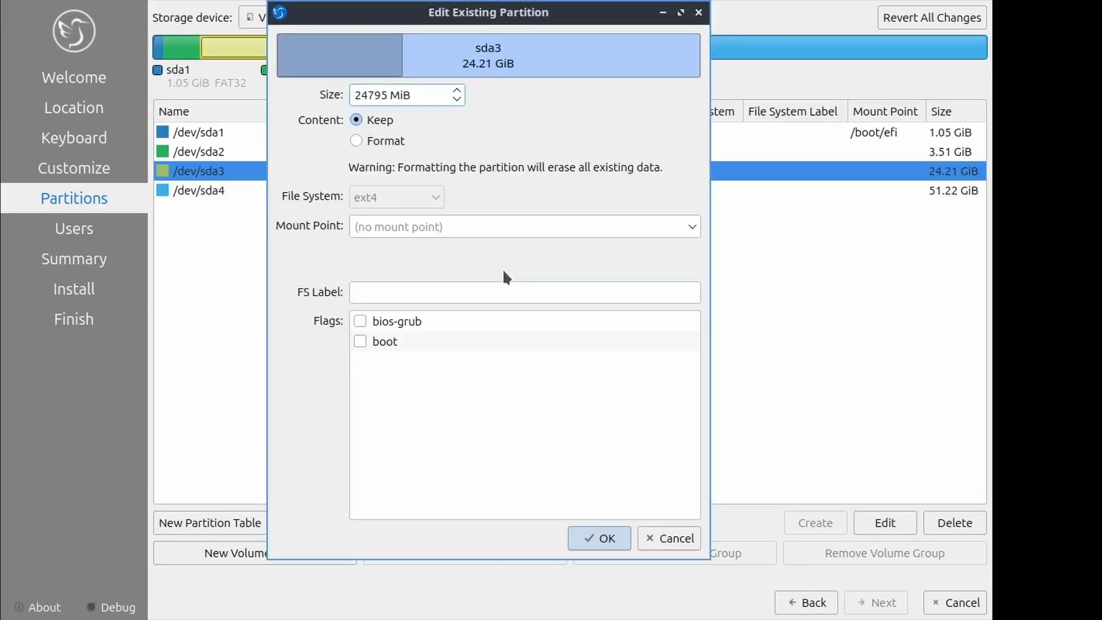
{"action": "left_click", "coordinate": [396, 141]}
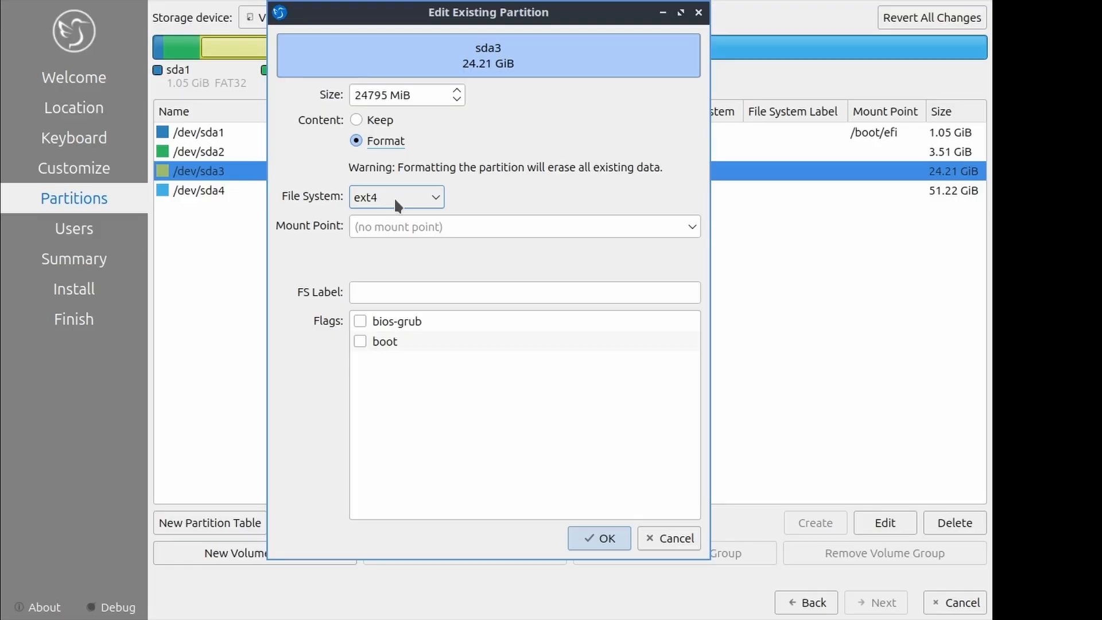
{"action": "left_click", "coordinate": [694, 226]}
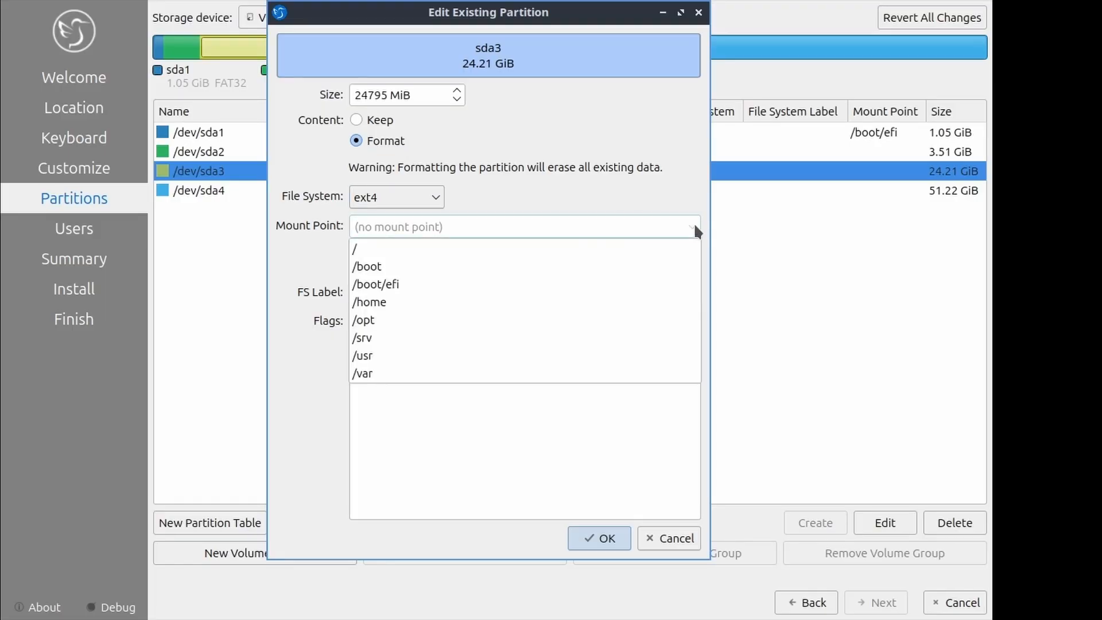
{"action": "left_click", "coordinate": [414, 248]}
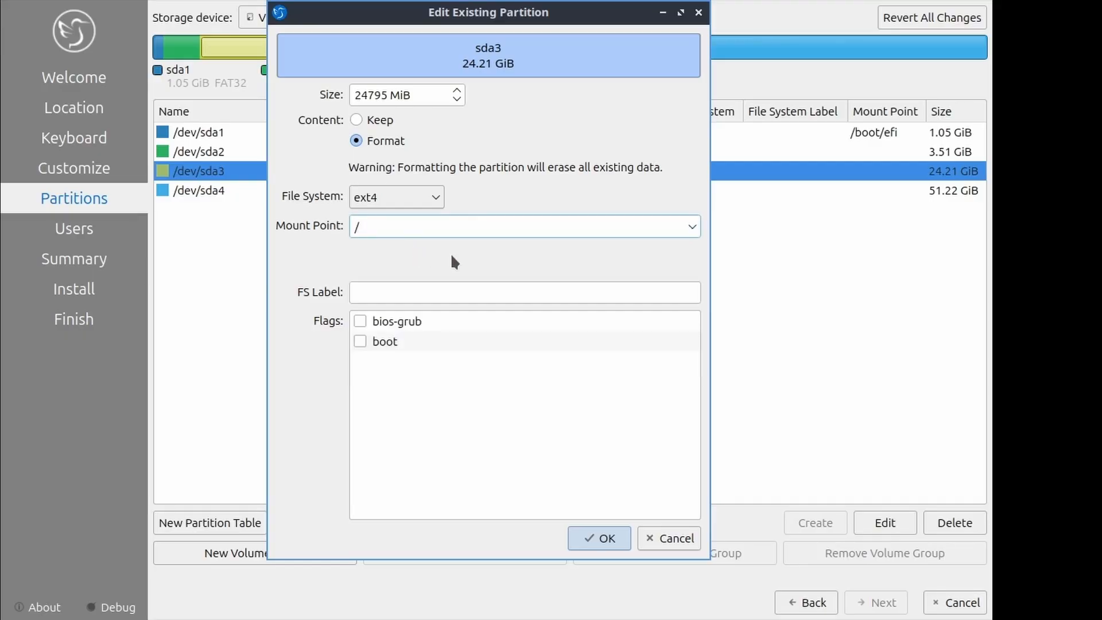
{"action": "left_click", "coordinate": [599, 539]}
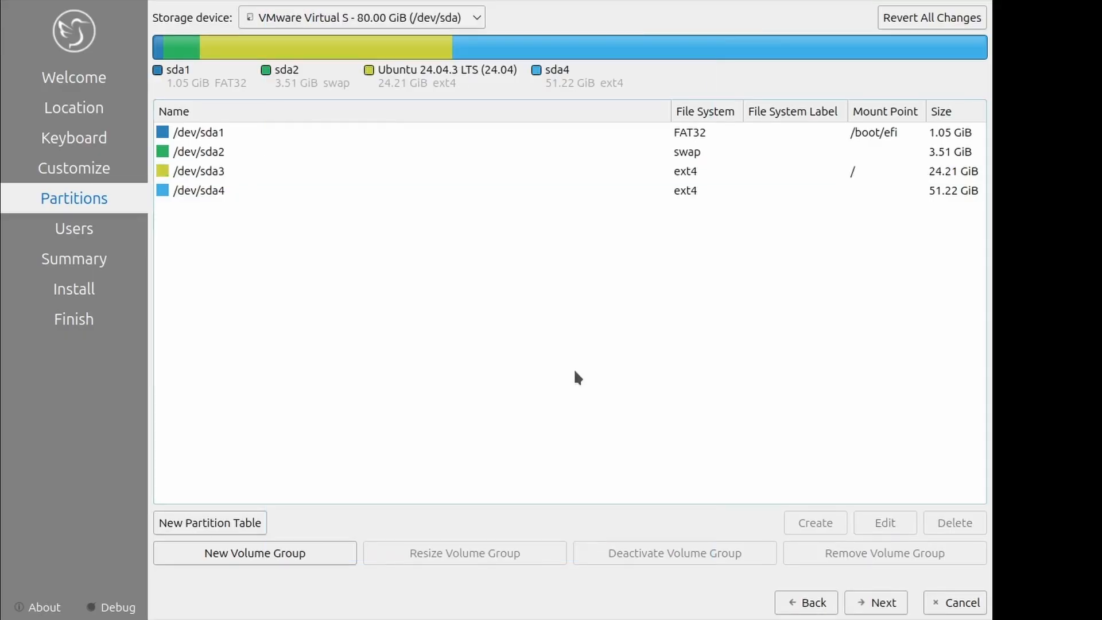
Assign the mount point /home to the partition /dev/sda4, keeping its content
{"action": "left_click", "coordinate": [239, 190]}
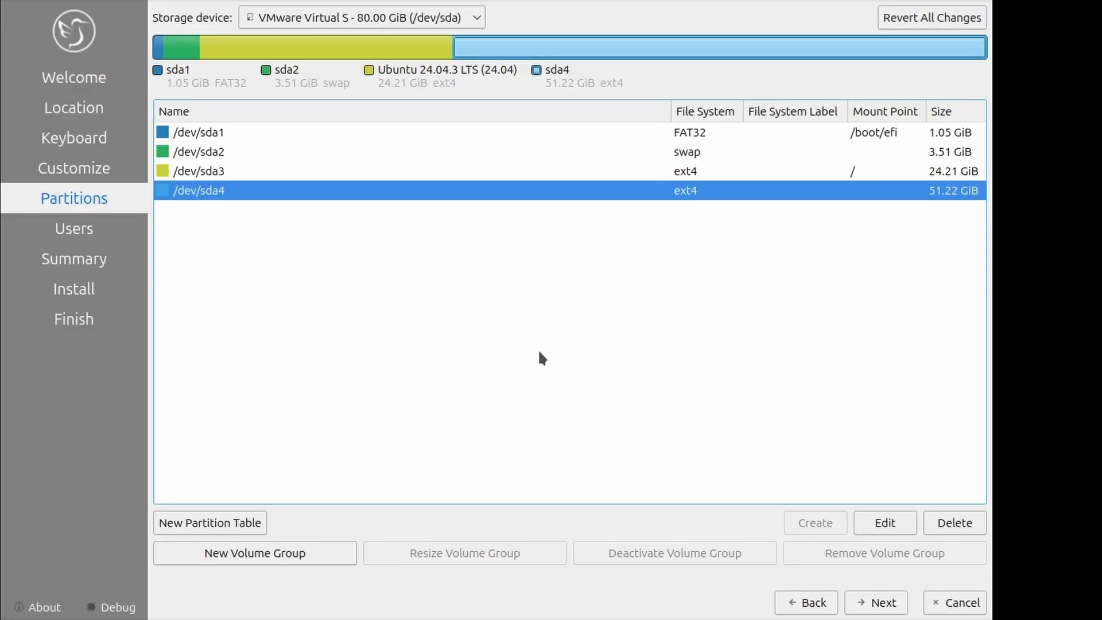
{"action": "left_click", "coordinate": [903, 523]}
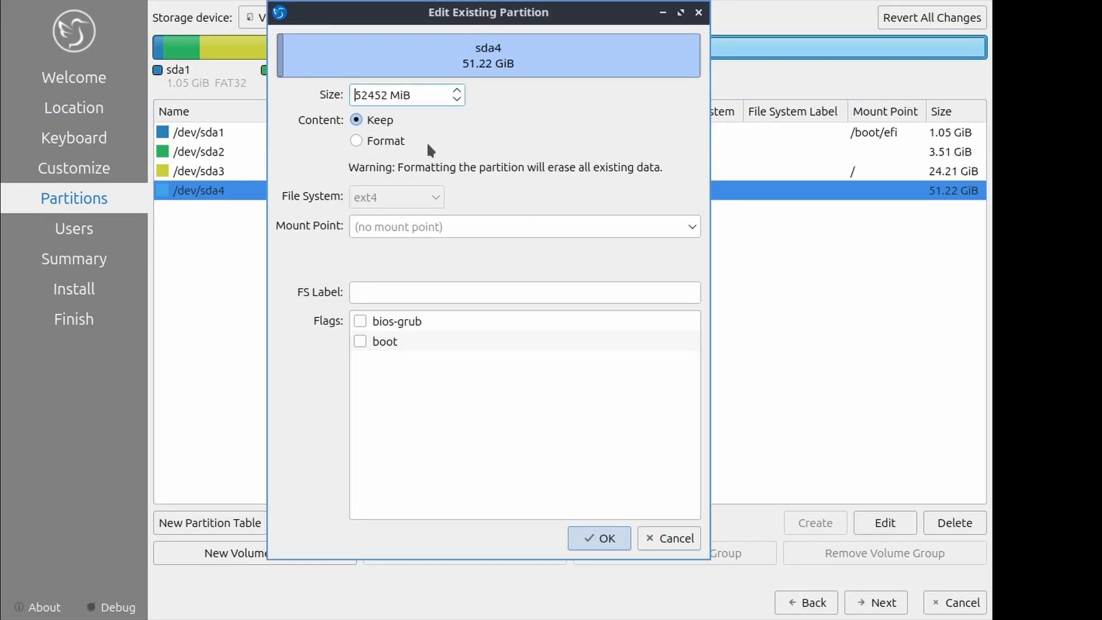
{"action": "left_click", "coordinate": [689, 231]}
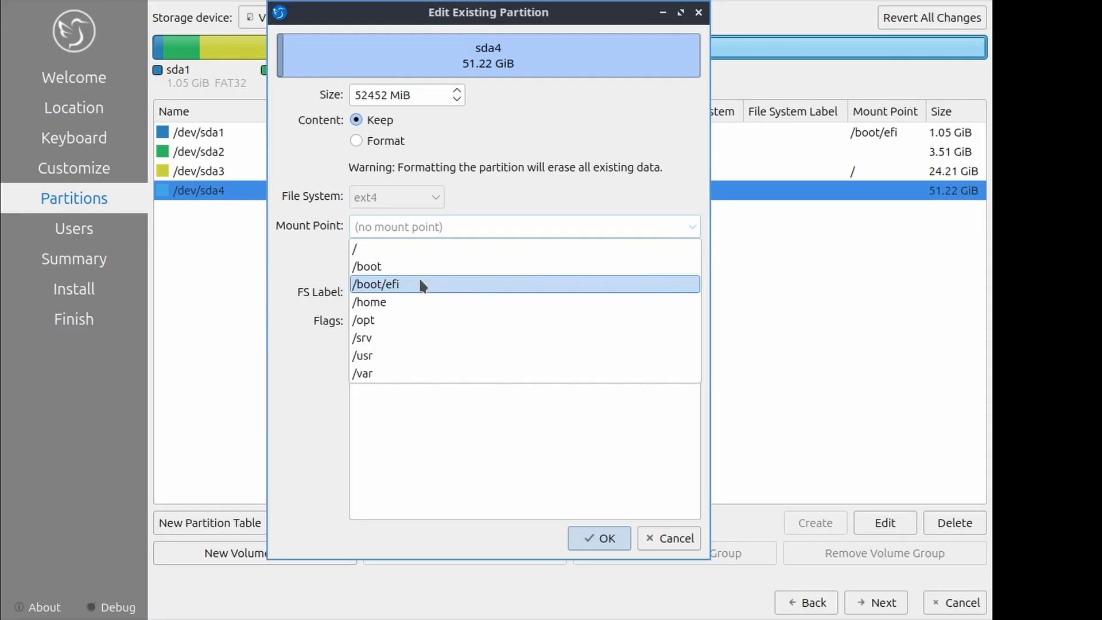
{"action": "left_click", "coordinate": [373, 302]}
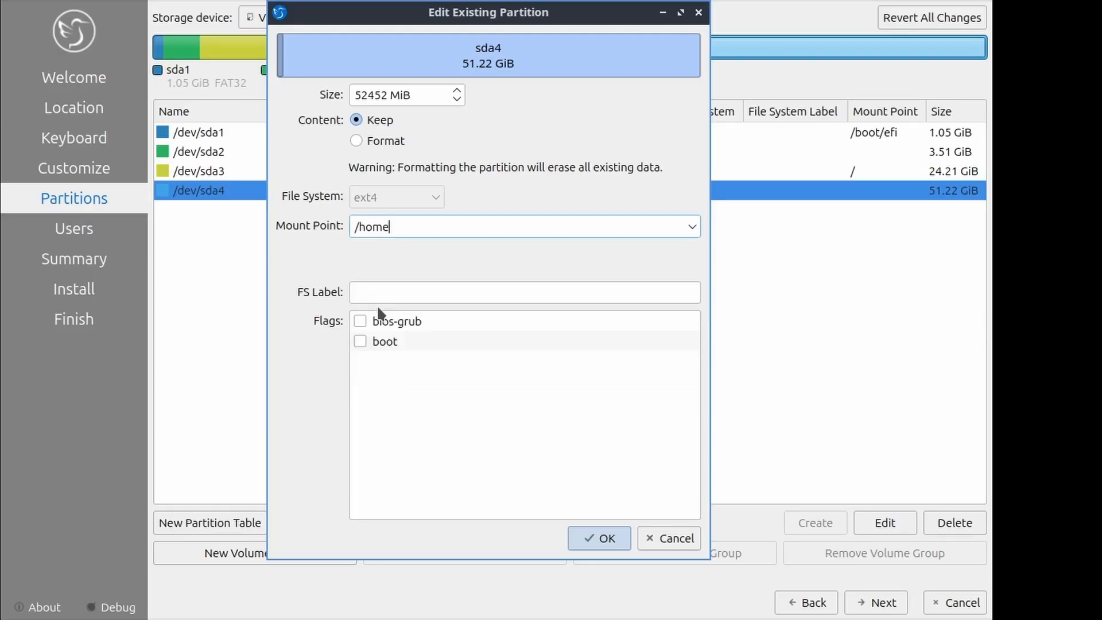
{"action": "left_click", "coordinate": [597, 539]}
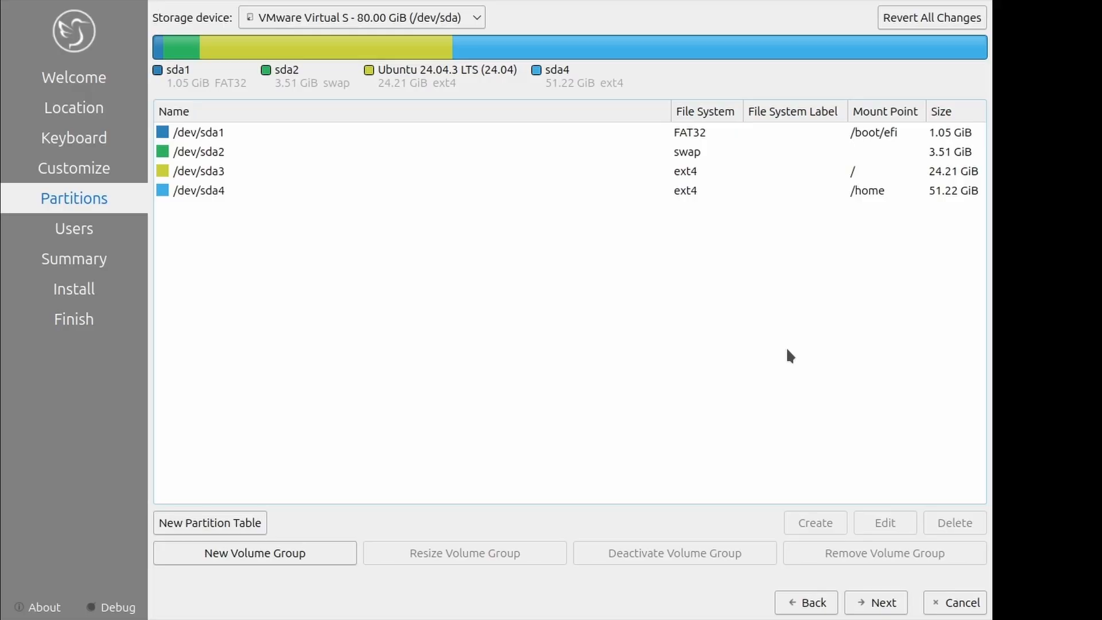
Proceed to the user account setup page and return to the partition setup
{"action": "left_click", "coordinate": [226, 176]}
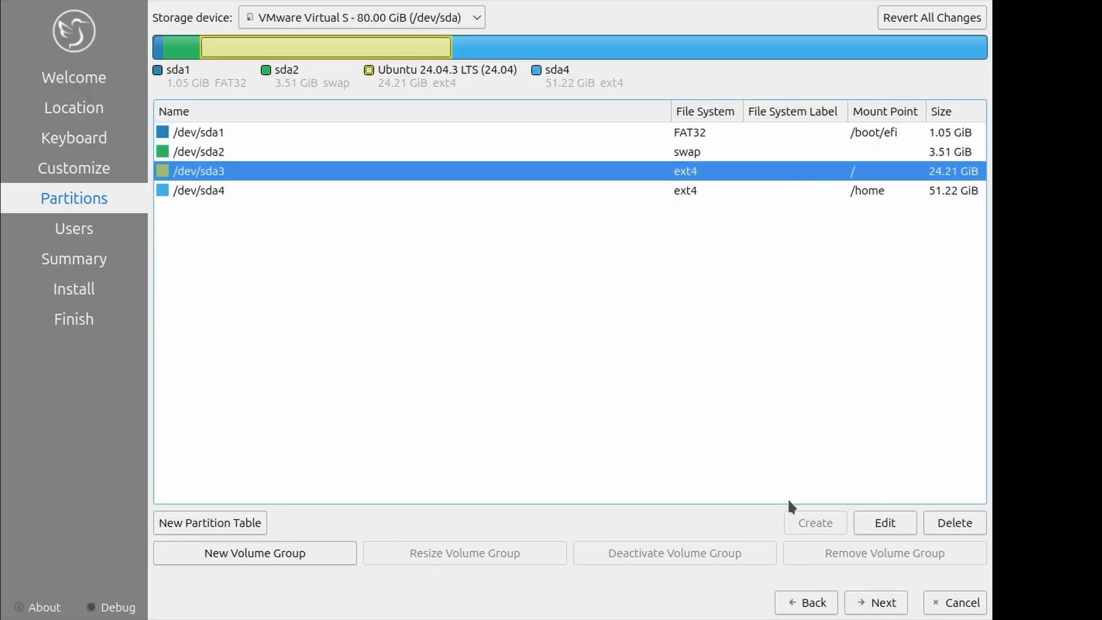
{"action": "left_click", "coordinate": [873, 604]}
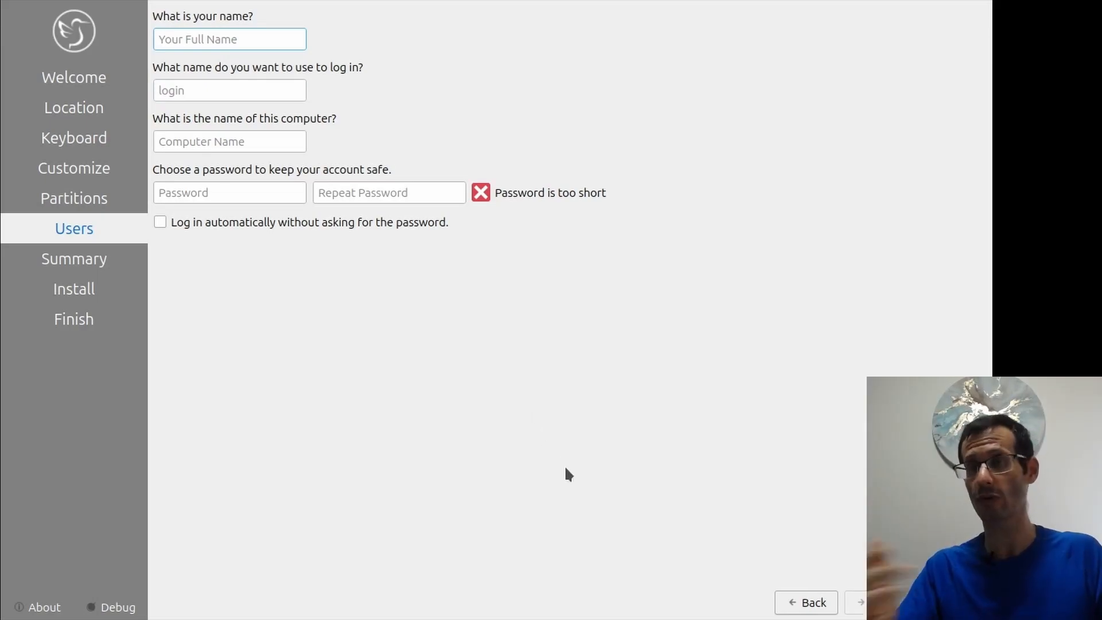
{"action": "left_click", "coordinate": [805, 602]}
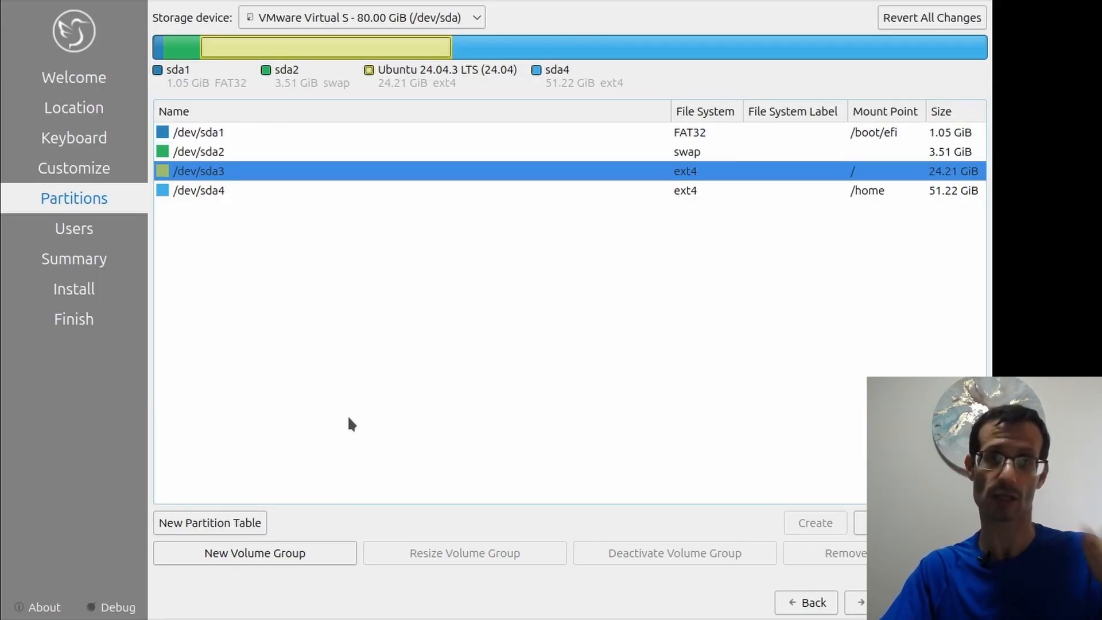
Replace the disk's partition layout with a new GUID Partition Table (GPT)
{"action": "left_click", "coordinate": [230, 523]}
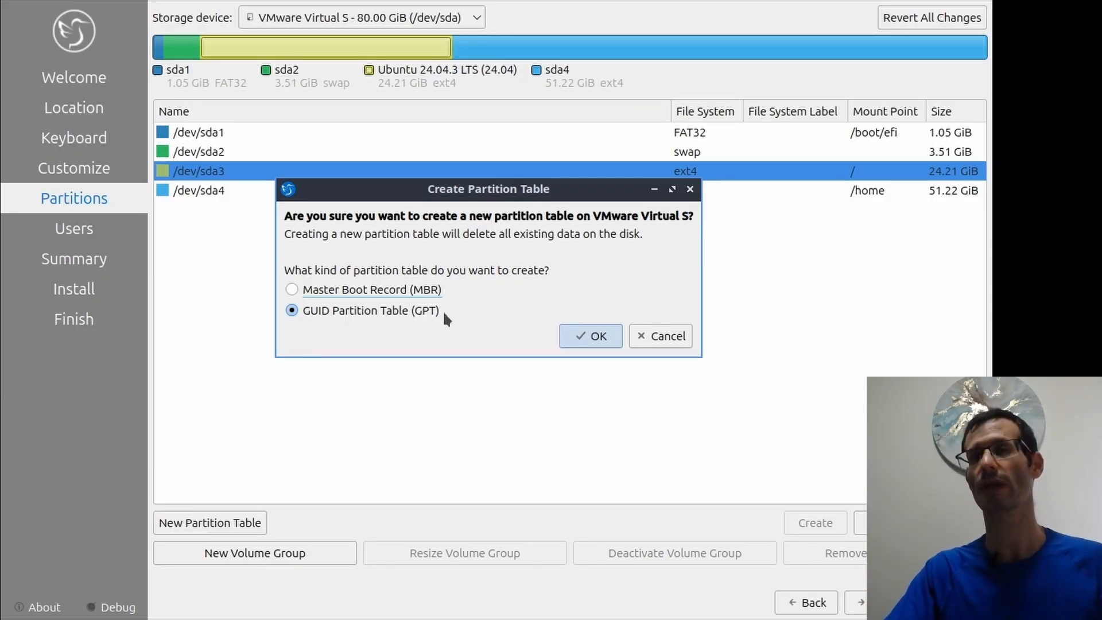
{"action": "left_click", "coordinate": [597, 337]}
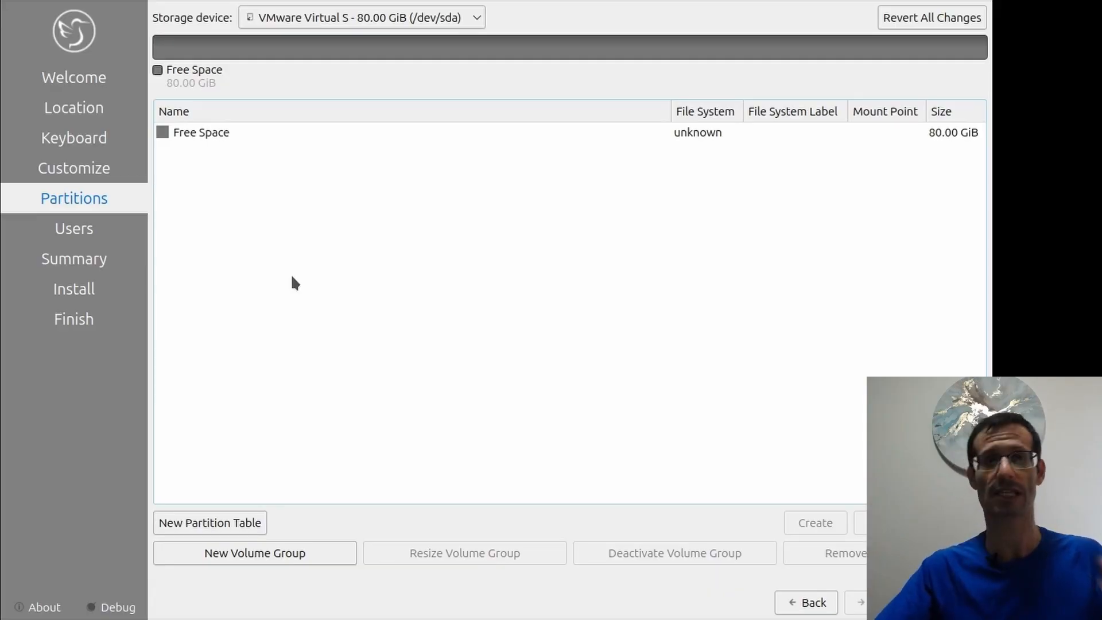
Create a 1000 MiB fat32 partition in the free space, mounted at /boot/efi with the boot flag
{"action": "left_click", "coordinate": [294, 136]}
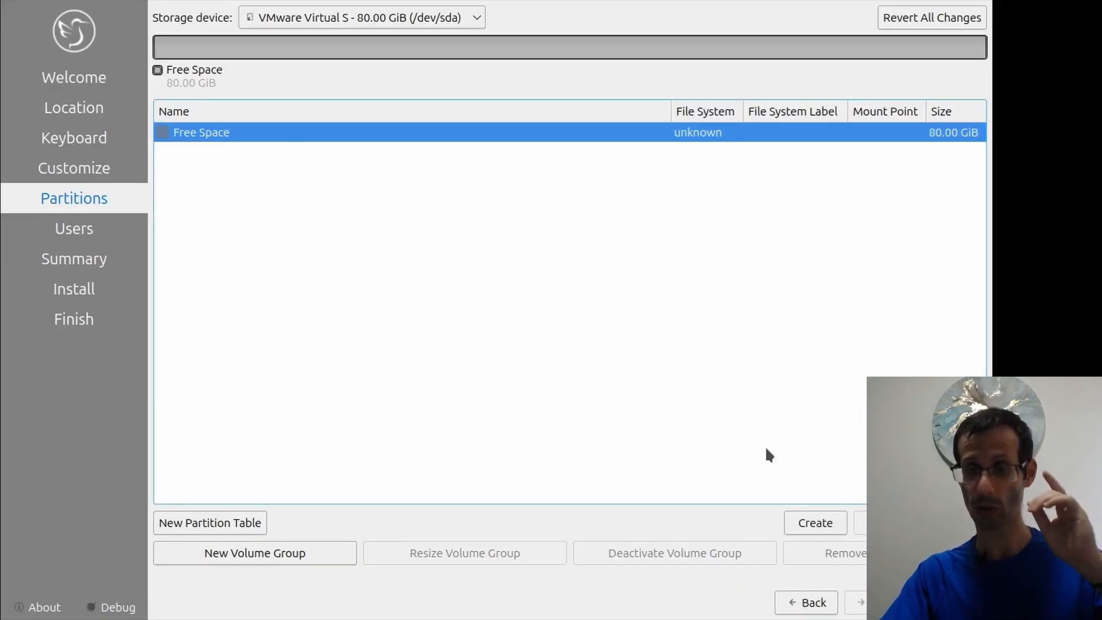
{"action": "left_click", "coordinate": [808, 521]}
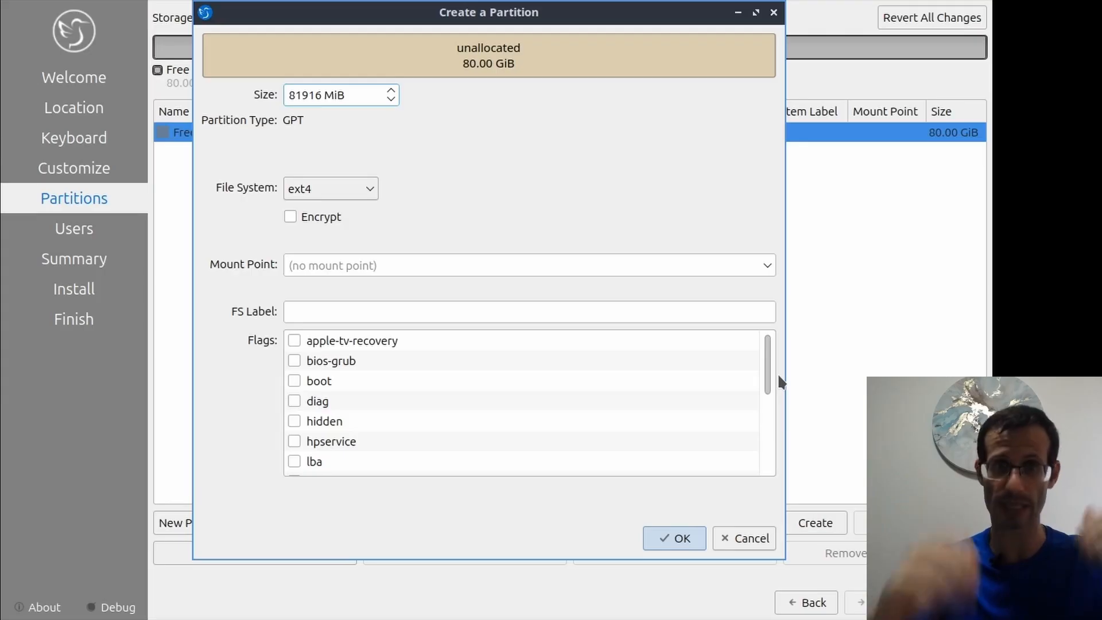
{"action": "key", "text": "ctrl+a"}
{"action": "type", "text": "1000"}
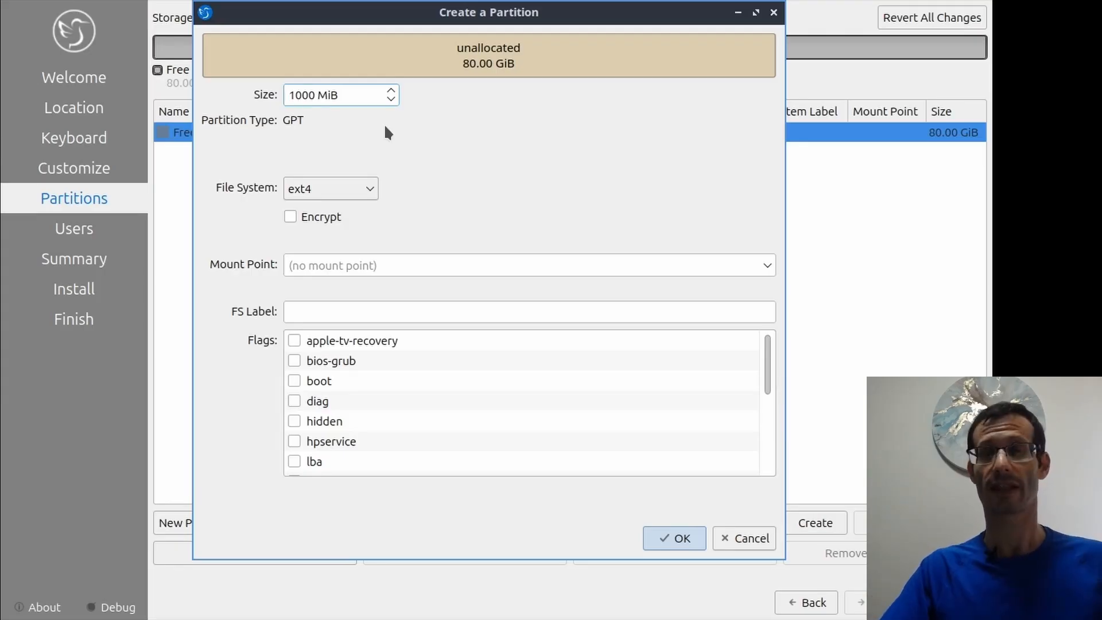
{"action": "left_click", "coordinate": [360, 186]}
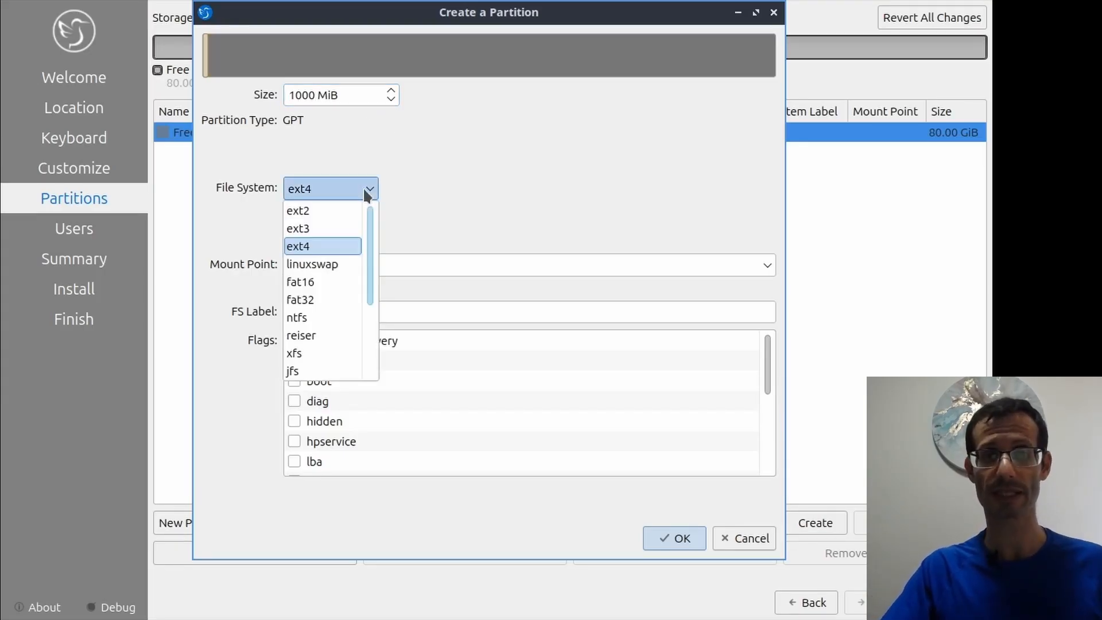
{"action": "left_click", "coordinate": [318, 301]}
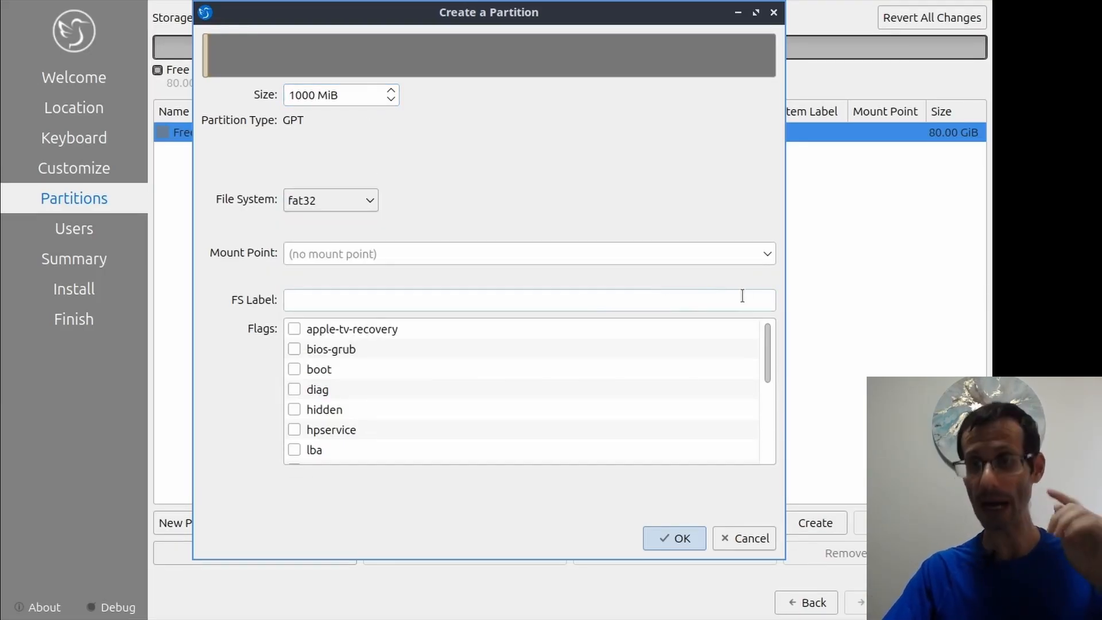
{"action": "left_click", "coordinate": [769, 253]}
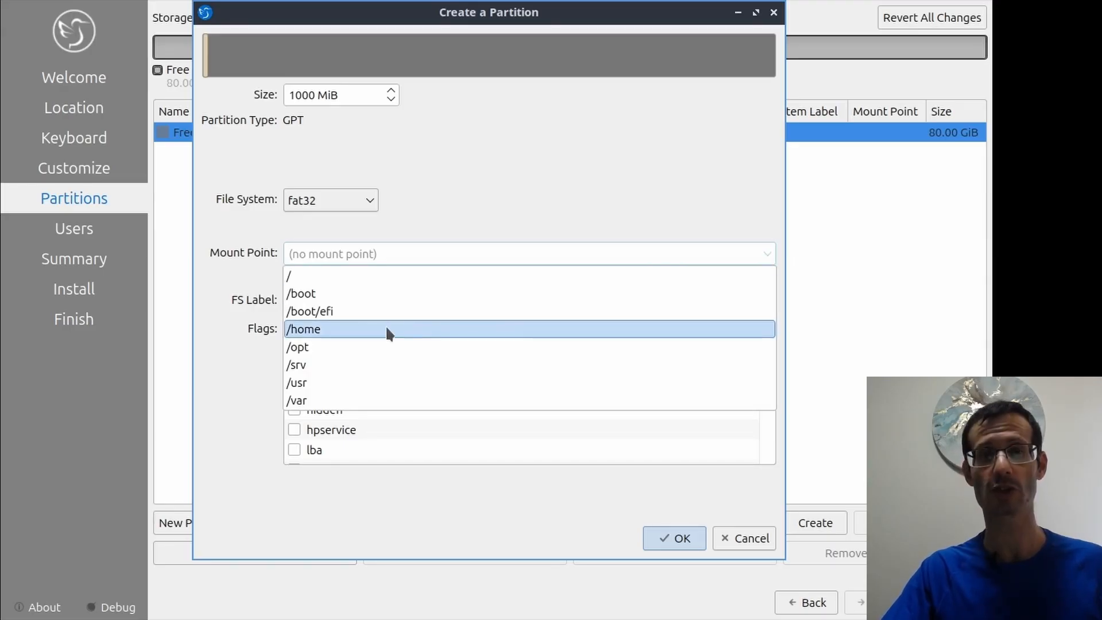
{"action": "left_click", "coordinate": [332, 311]}
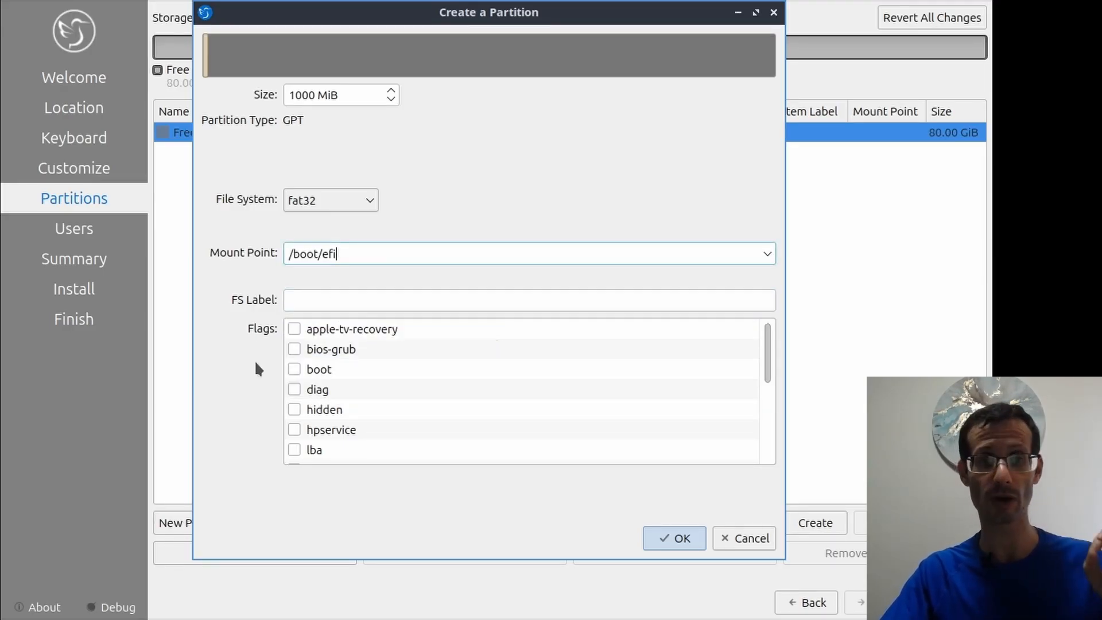
{"action": "left_click", "coordinate": [290, 369]}
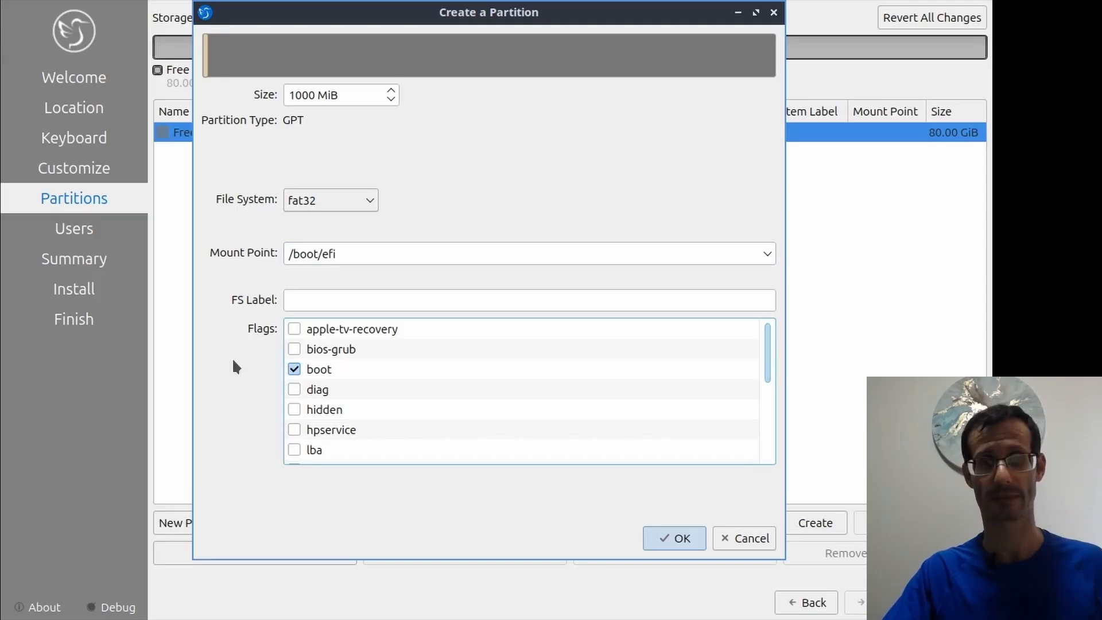
{"action": "left_click", "coordinate": [679, 541]}
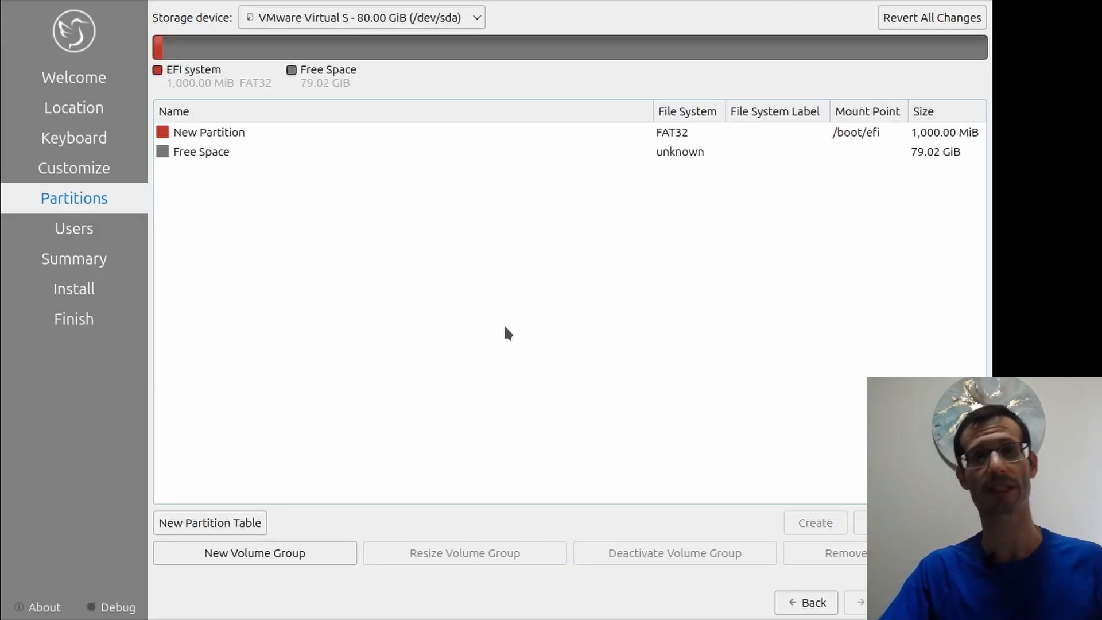
Create an ext4 partition mounted at / from all the remaining free space, and delete that partition again
{"action": "left_click", "coordinate": [217, 153]}
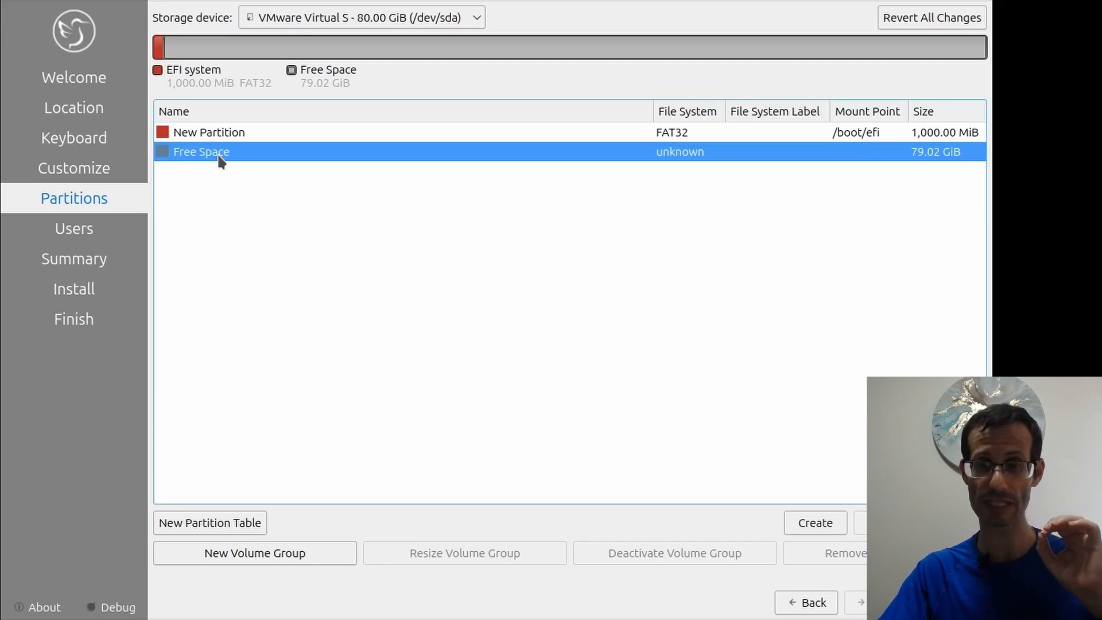
{"action": "left_click", "coordinate": [809, 523]}
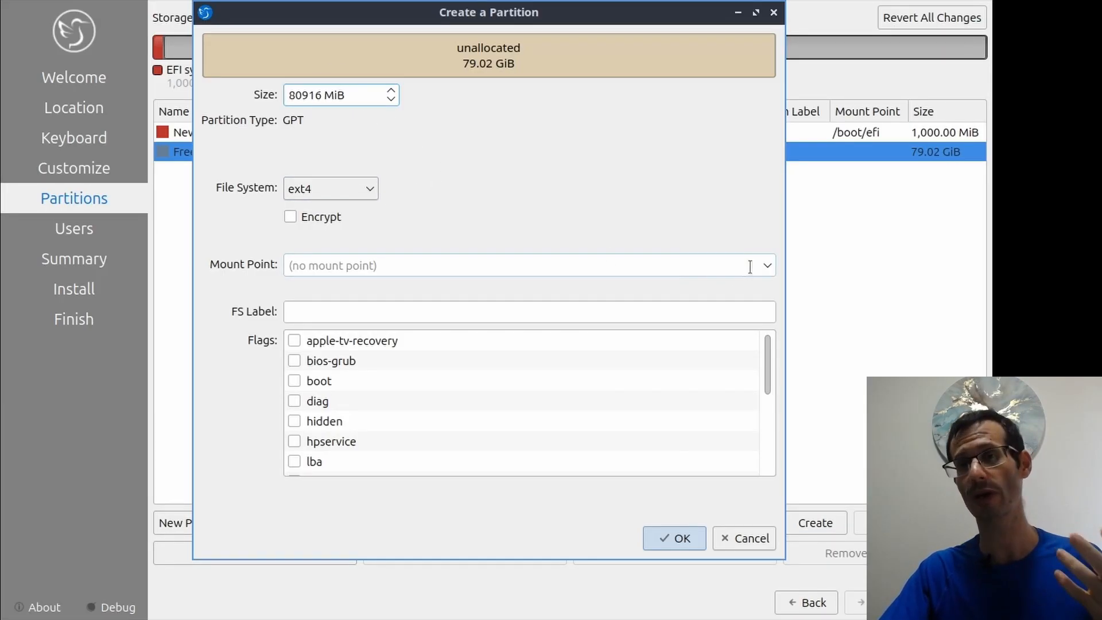
{"action": "left_click", "coordinate": [768, 270]}
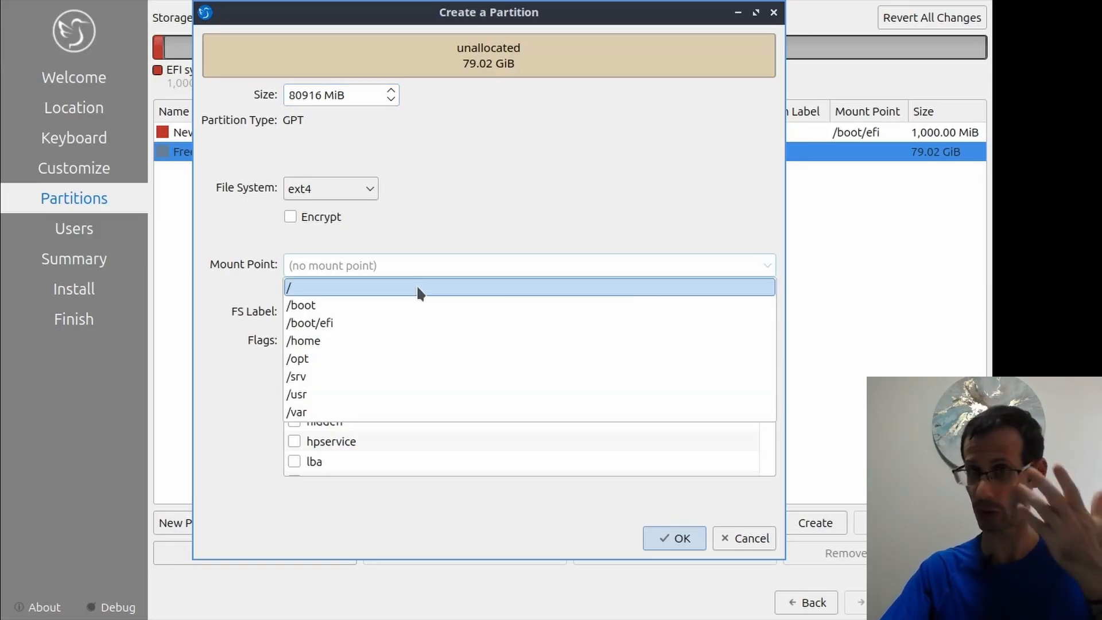
{"action": "left_click", "coordinate": [418, 290]}
{"action": "left_click", "coordinate": [681, 538]}
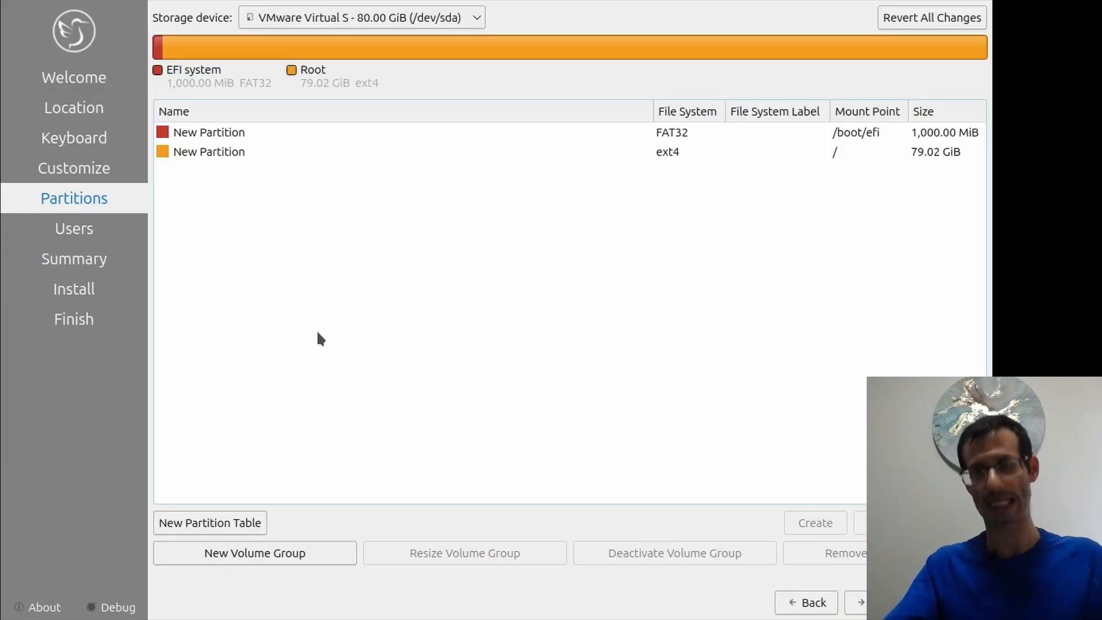
{"action": "left_click", "coordinate": [247, 154]}
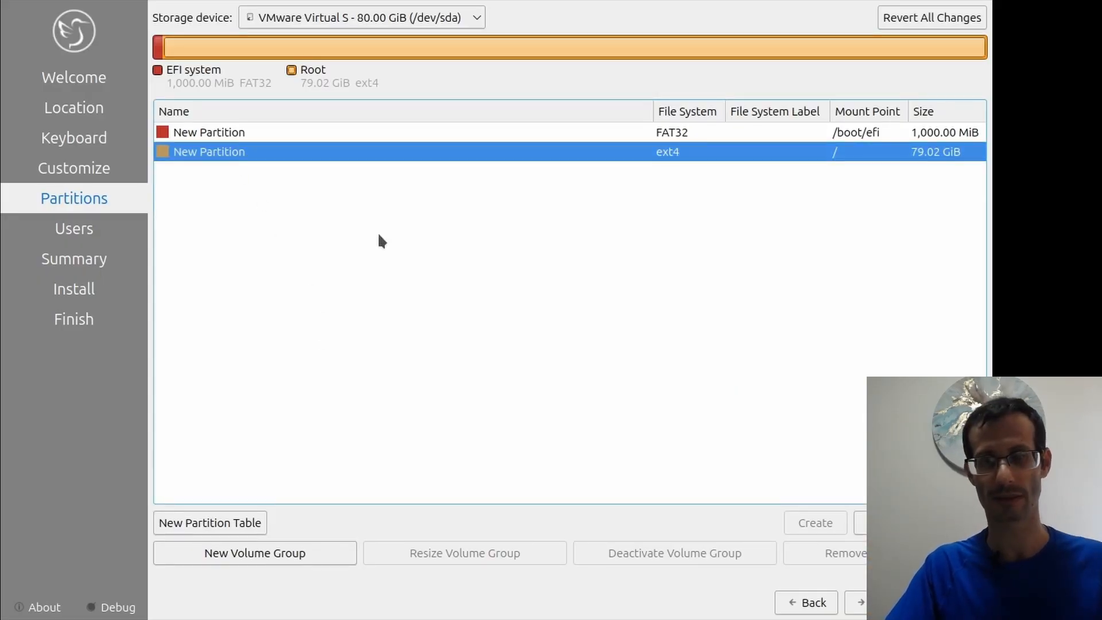
{"action": "left_click", "coordinate": [955, 523]}
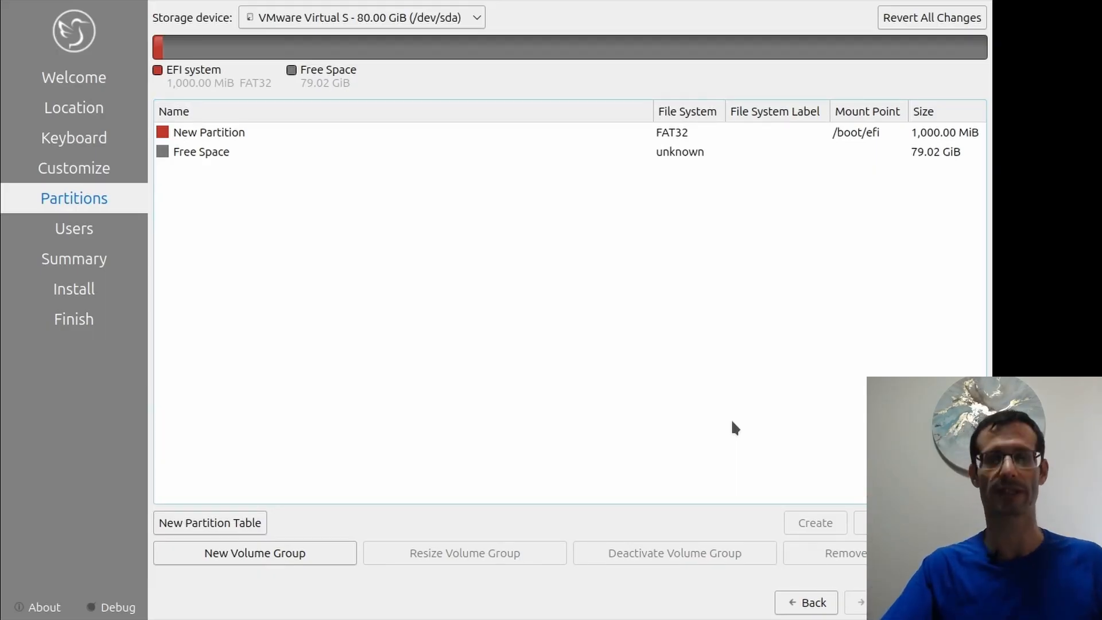
Create a 25915 MiB ext4 partition in the free space with the mount point /
{"action": "left_click", "coordinate": [236, 153]}
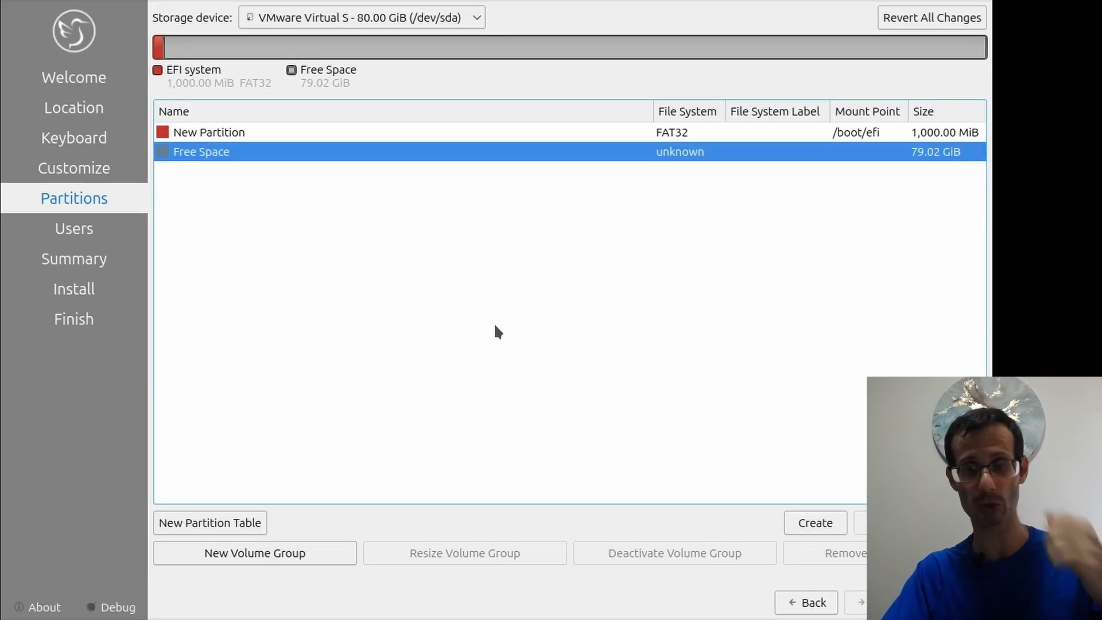
{"action": "left_click", "coordinate": [803, 522]}
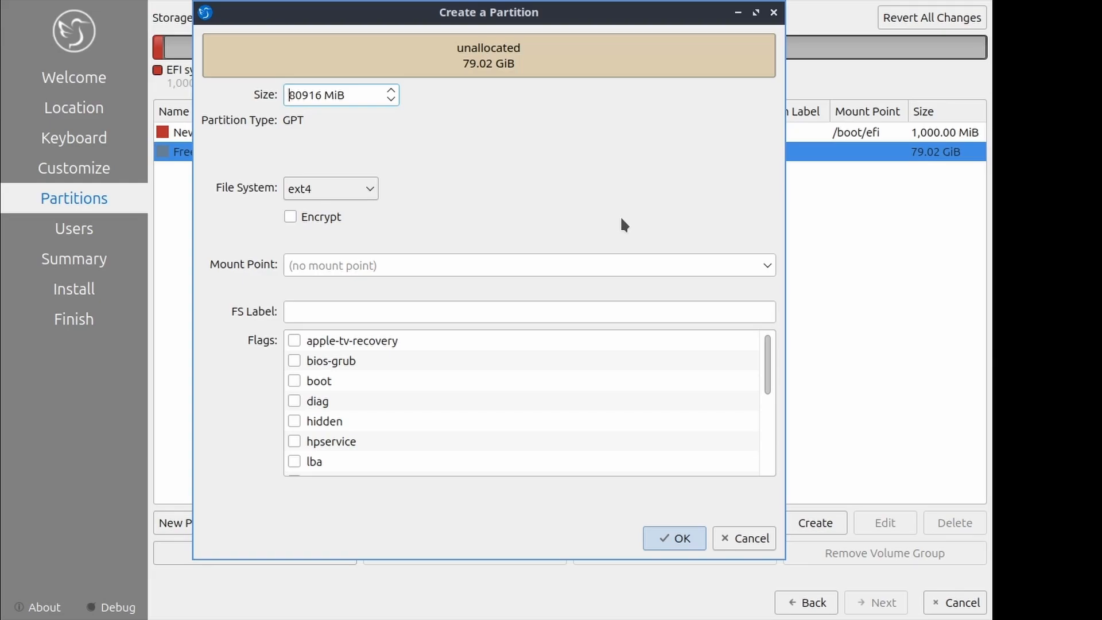
{"action": "key", "text": "ctrl+a"}
{"action": "type", "text": "25915"}
{"action": "left_click", "coordinate": [768, 264]}
{"action": "left_click", "coordinate": [405, 287]}
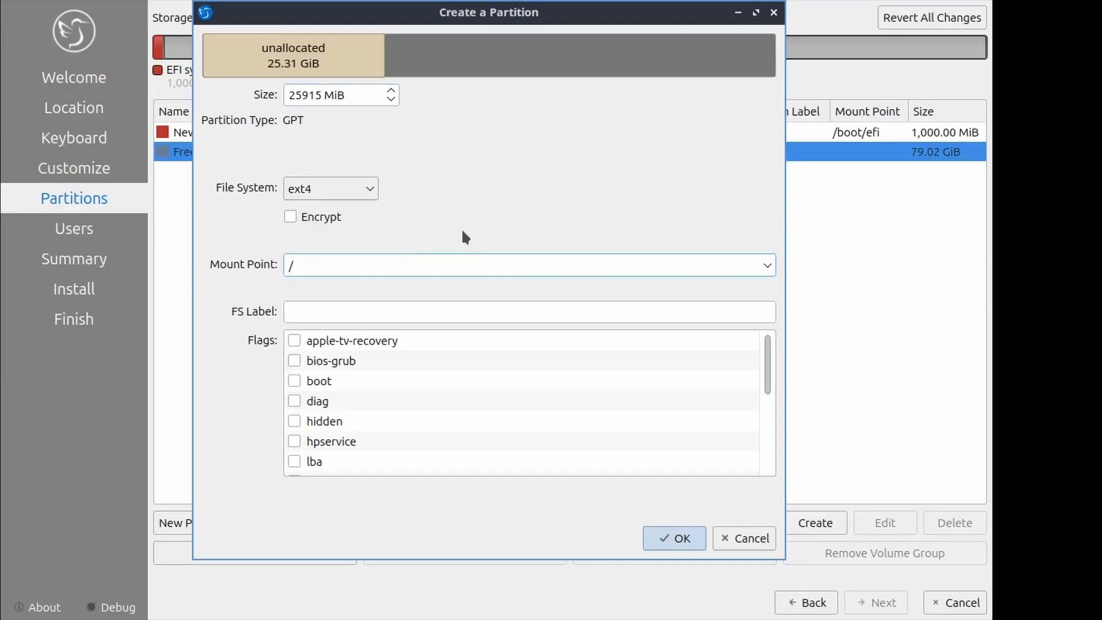
{"action": "left_click", "coordinate": [672, 537]}
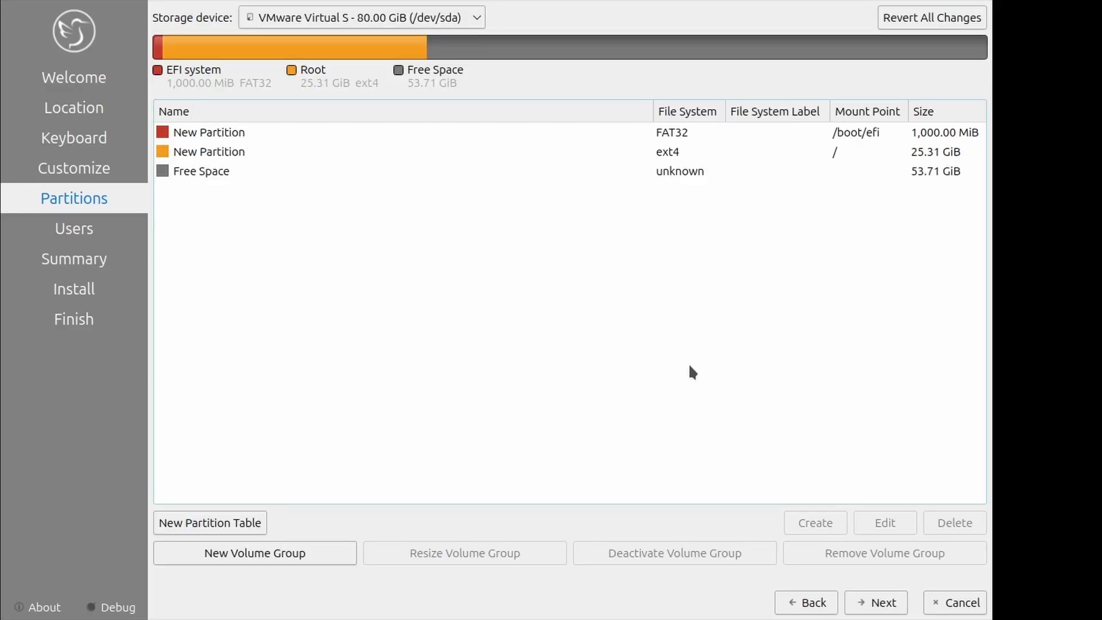
Create an ext4 partition mounted at /home using all the remaining free space
{"action": "left_click", "coordinate": [216, 175]}
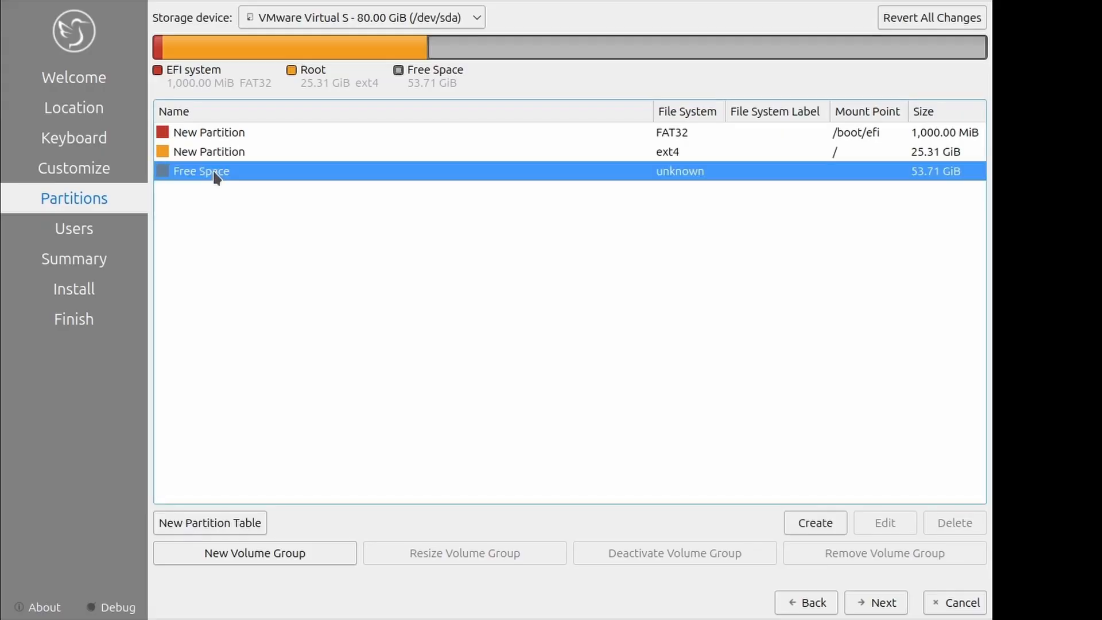
{"action": "left_click", "coordinate": [826, 521]}
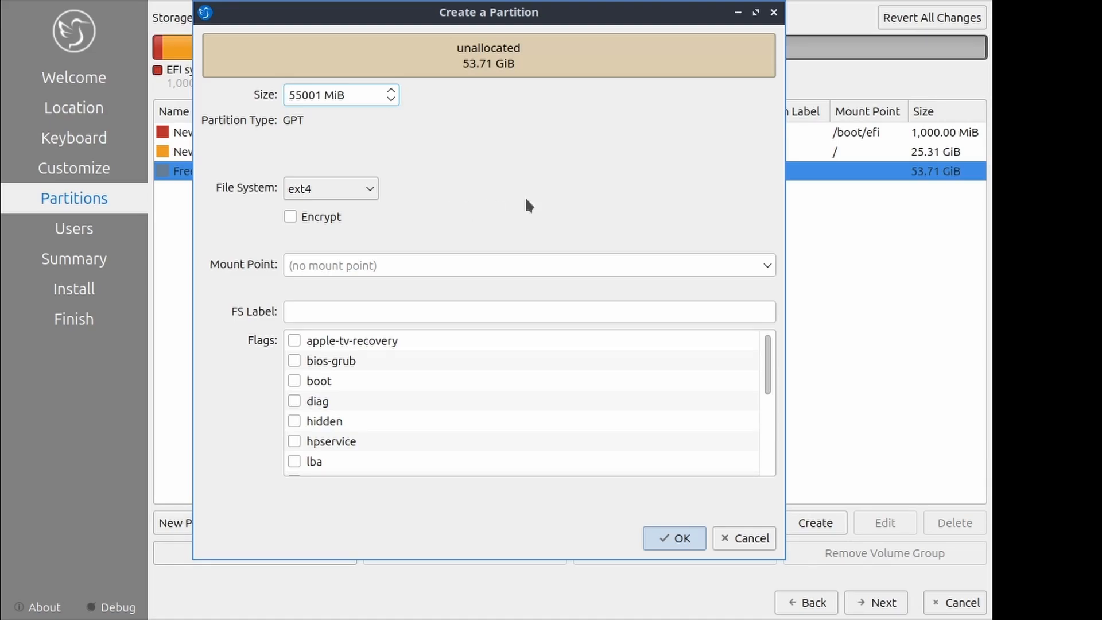
{"action": "left_click", "coordinate": [769, 265]}
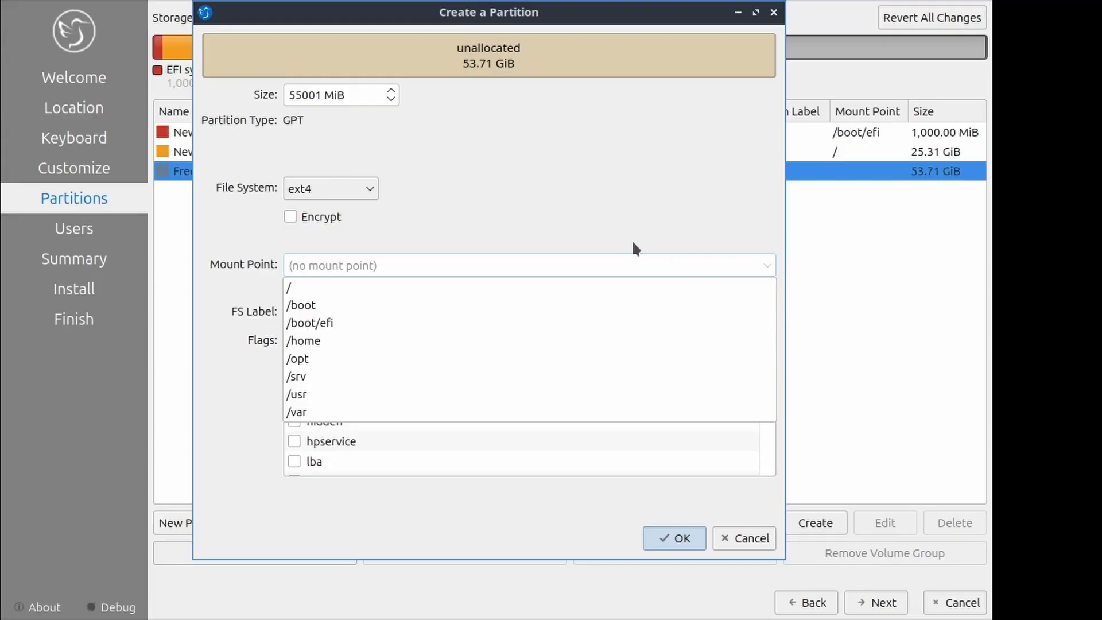
{"action": "left_click", "coordinate": [308, 342]}
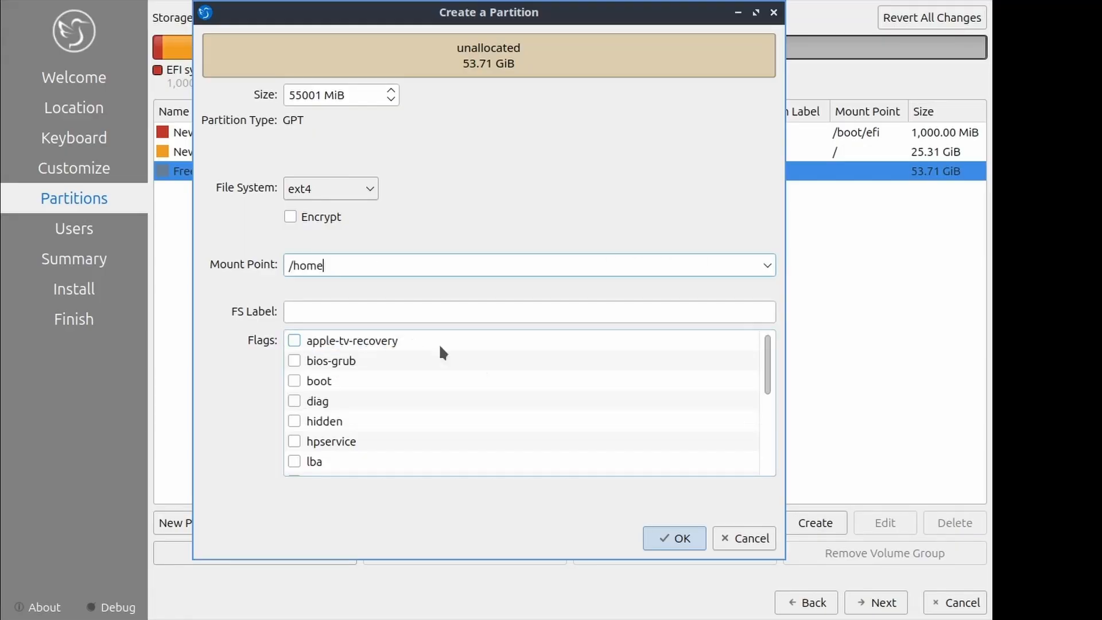
{"action": "left_click", "coordinate": [670, 540]}
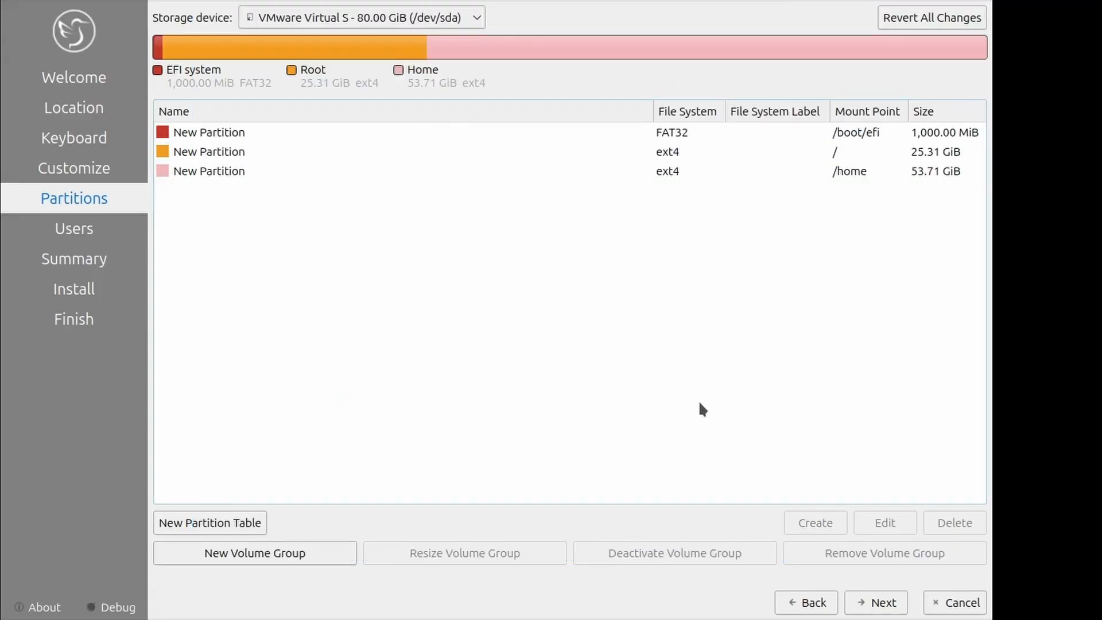
Proceed to the user account setup, enable automatic login without a password, and continue to the installation summary
{"action": "left_click", "coordinate": [880, 603]}
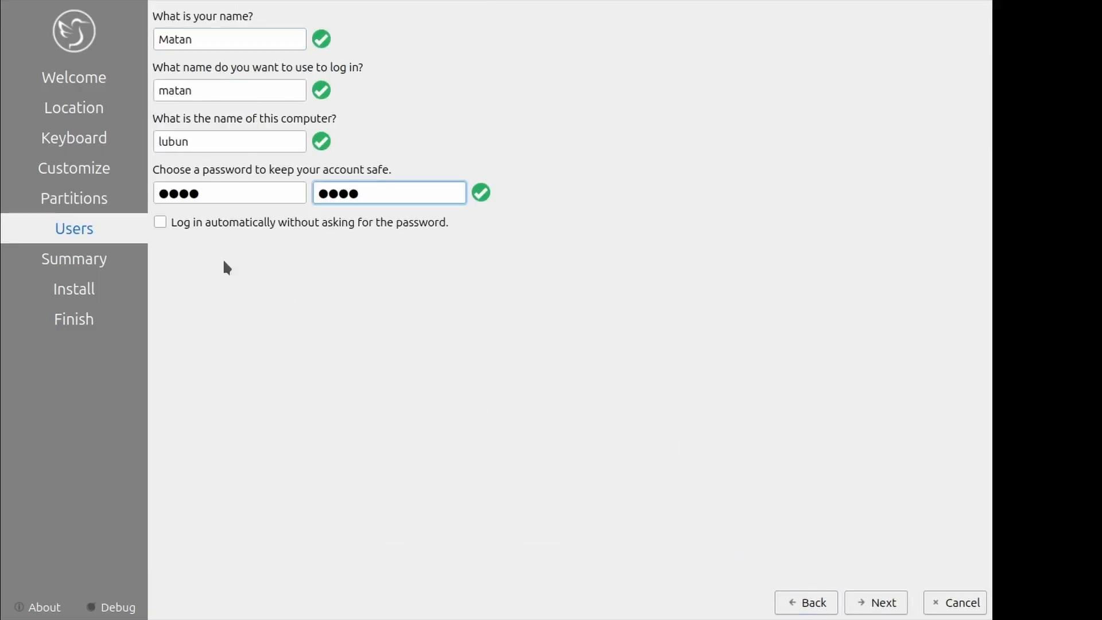
{"action": "left_click", "coordinate": [160, 223]}
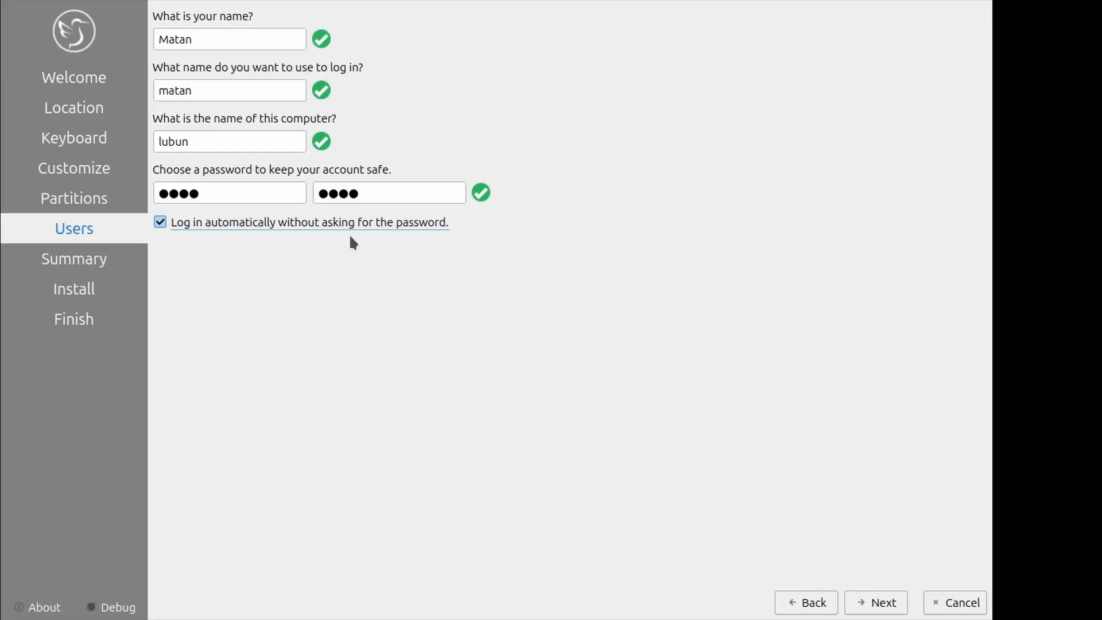
{"action": "left_click", "coordinate": [896, 602]}
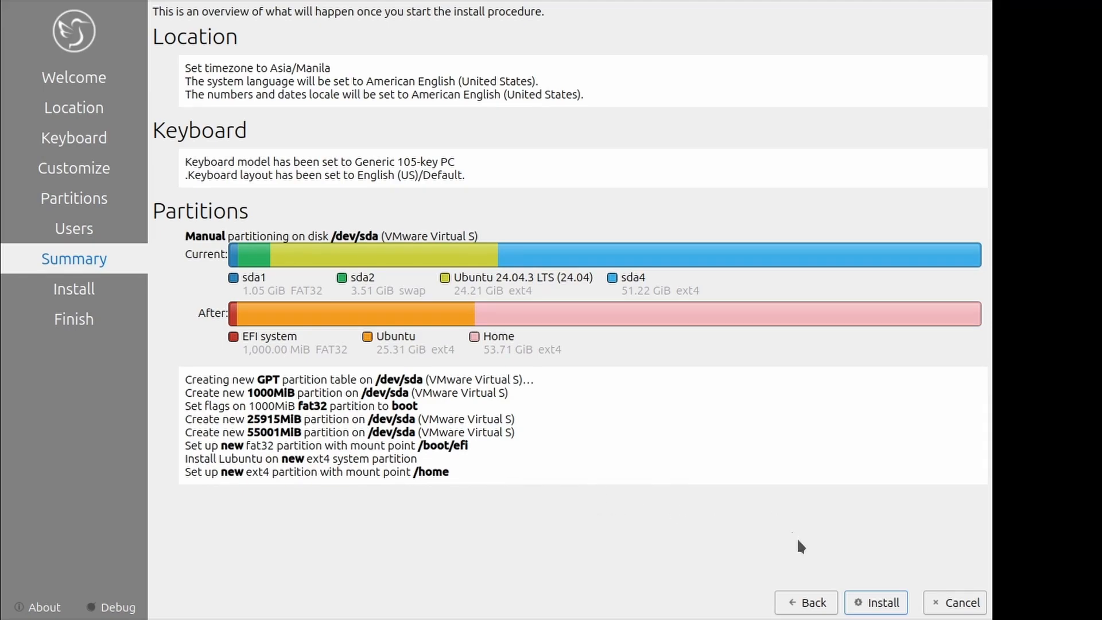
Start the Lubuntu installation and confirm writing the changes to the disk
{"action": "left_click", "coordinate": [868, 601]}
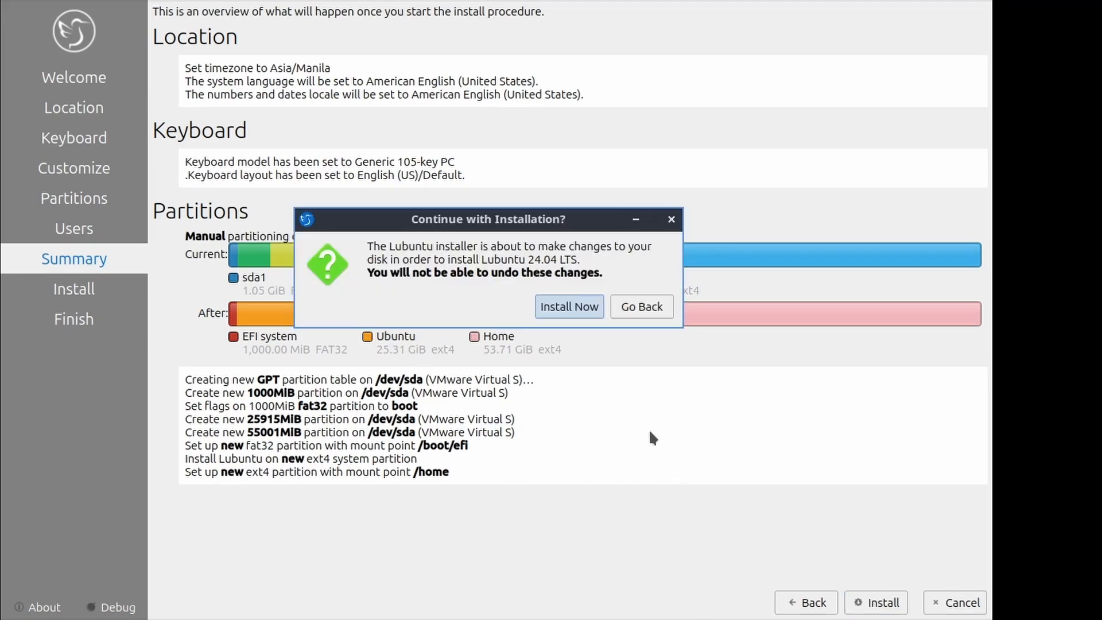
{"action": "left_click", "coordinate": [570, 304]}
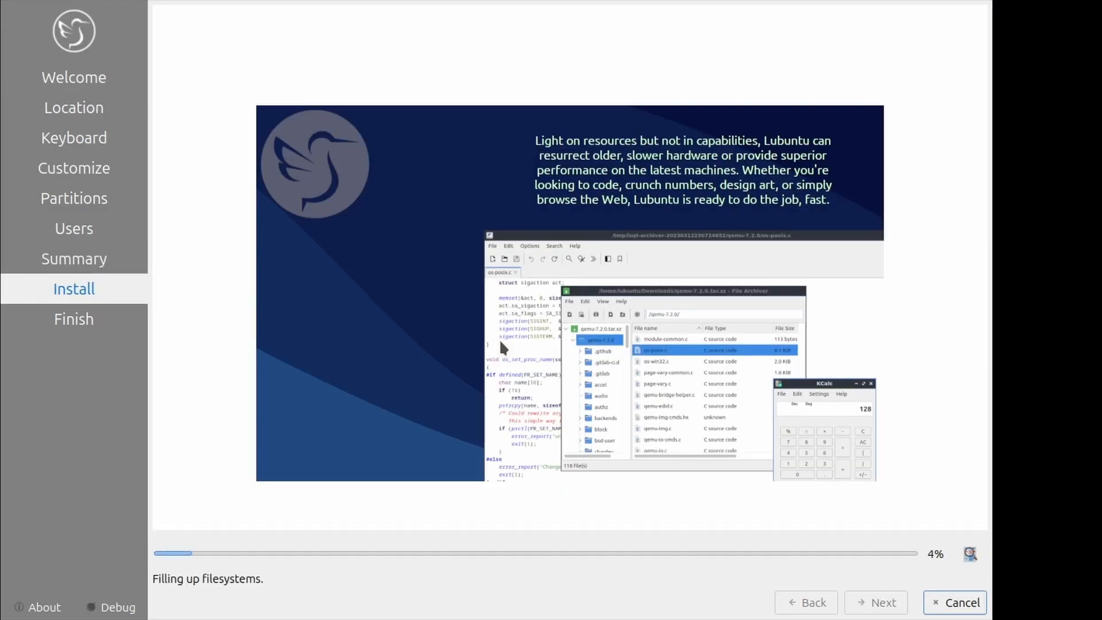